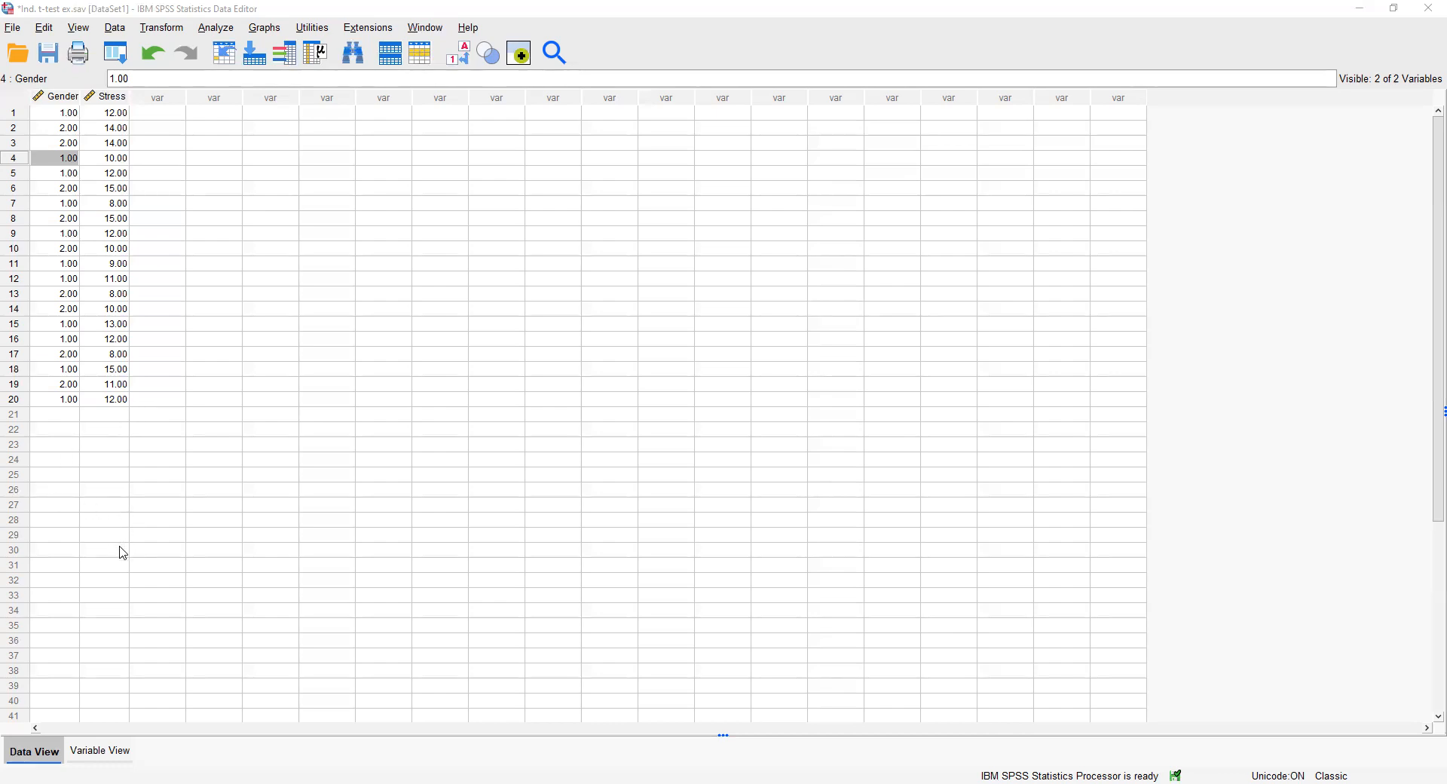
Open the value labels of the Gender variable and label value 1 as Males.
left_click(98, 751)
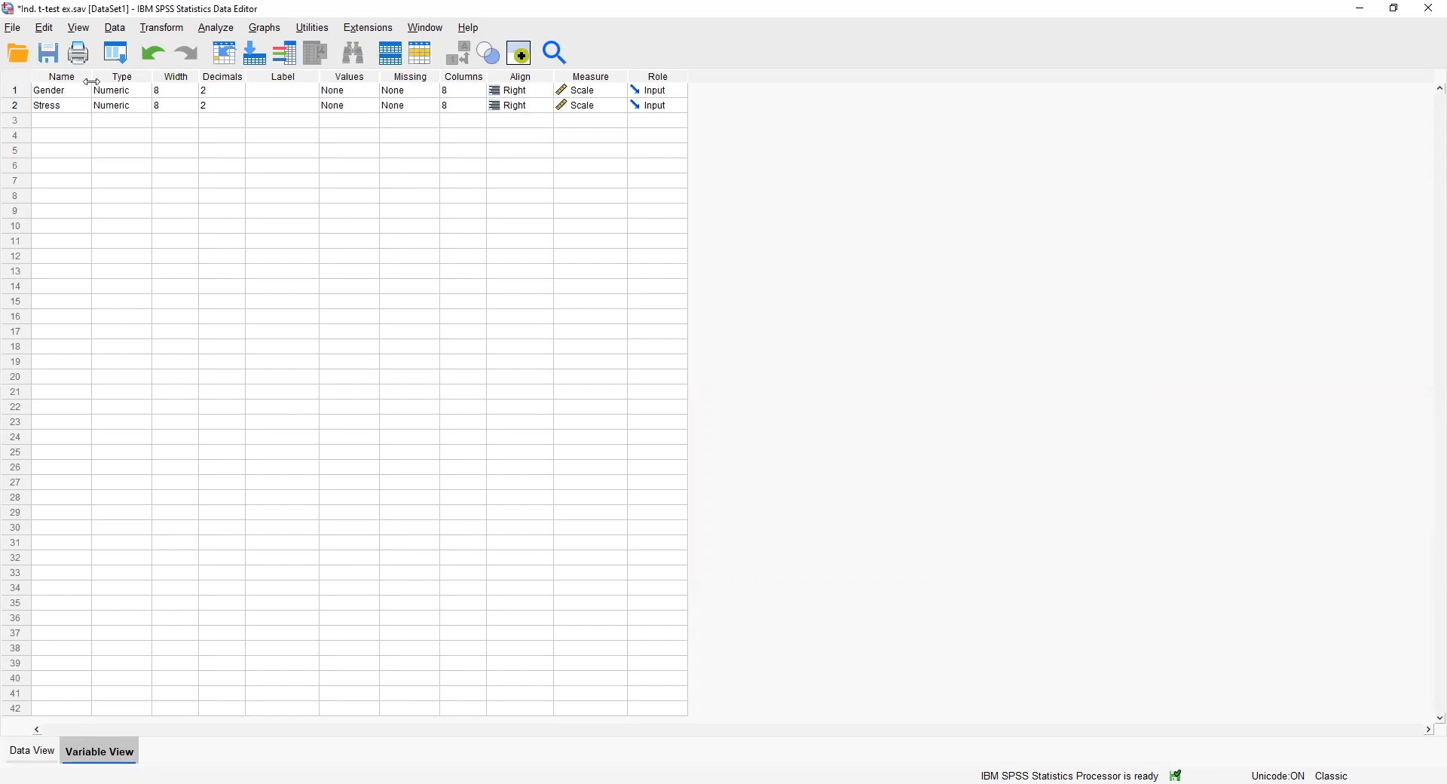
left_click(353, 95)
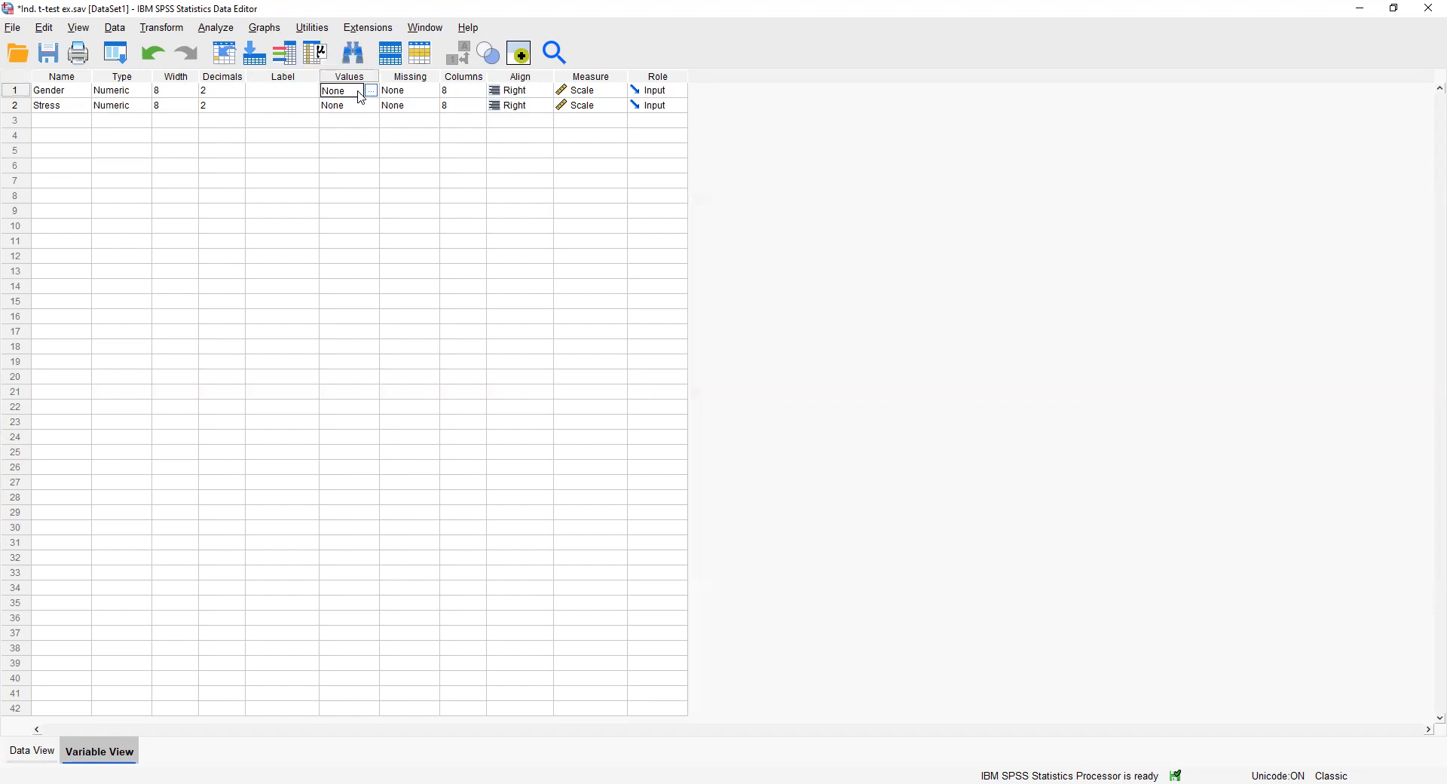
left_click(374, 92)
left_click(374, 94)
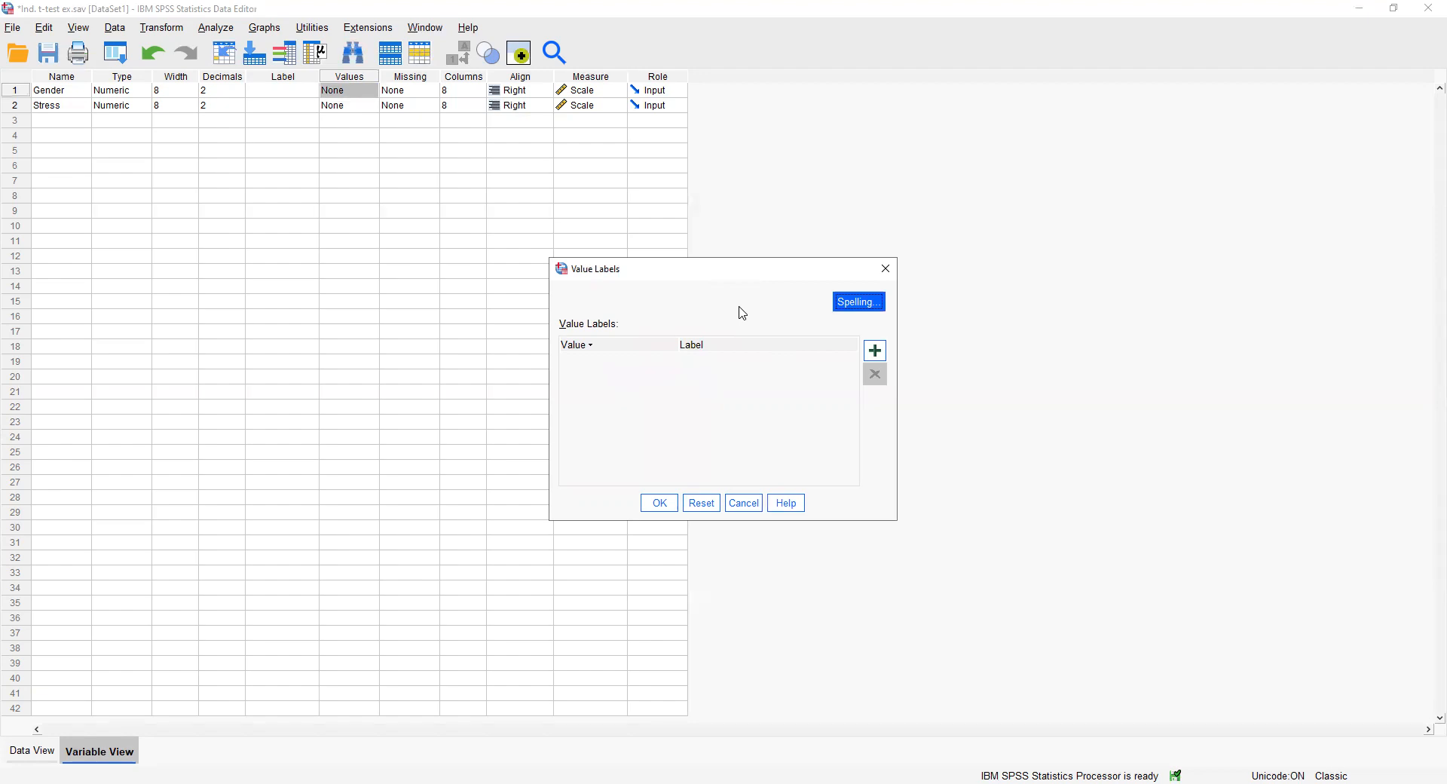
left_click(875, 352)
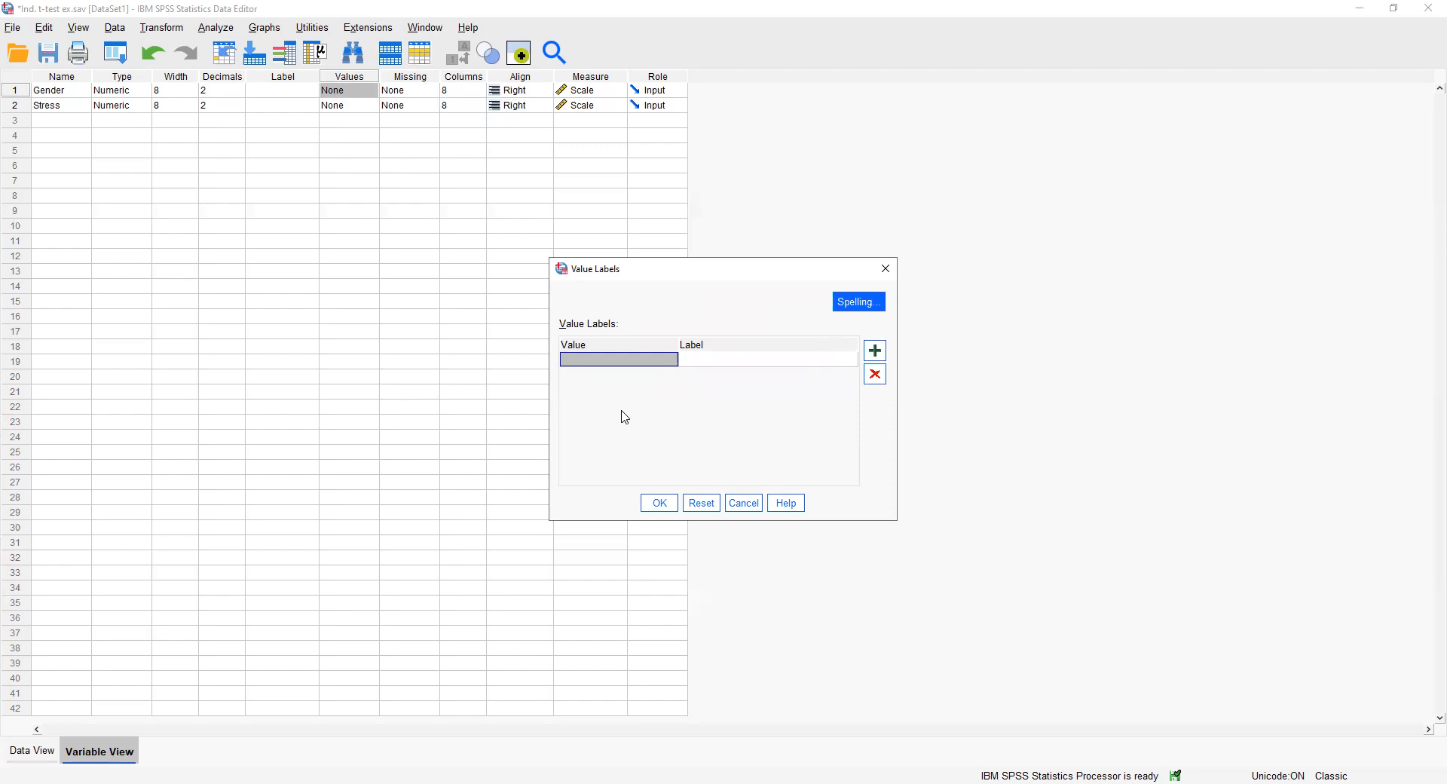
type("1")
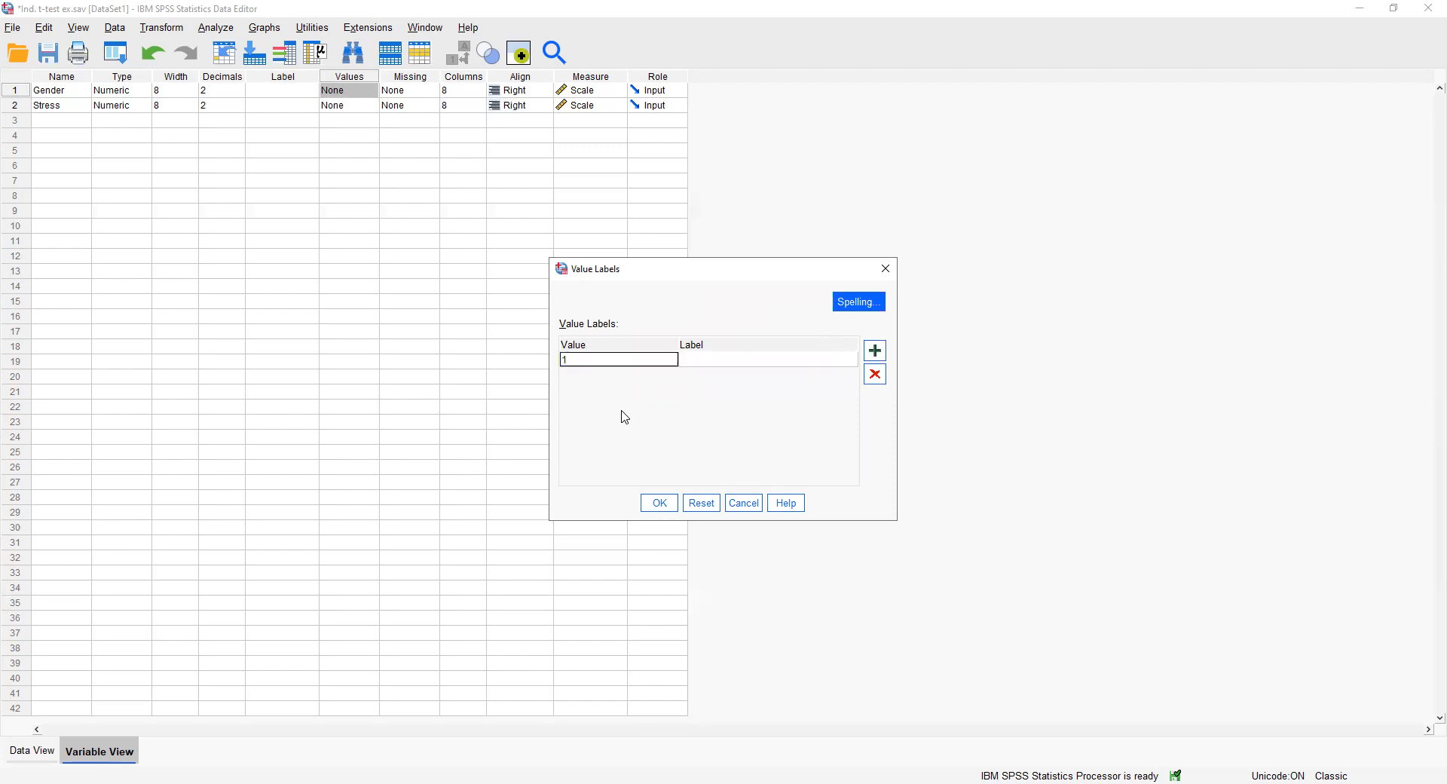
left_click(732, 360)
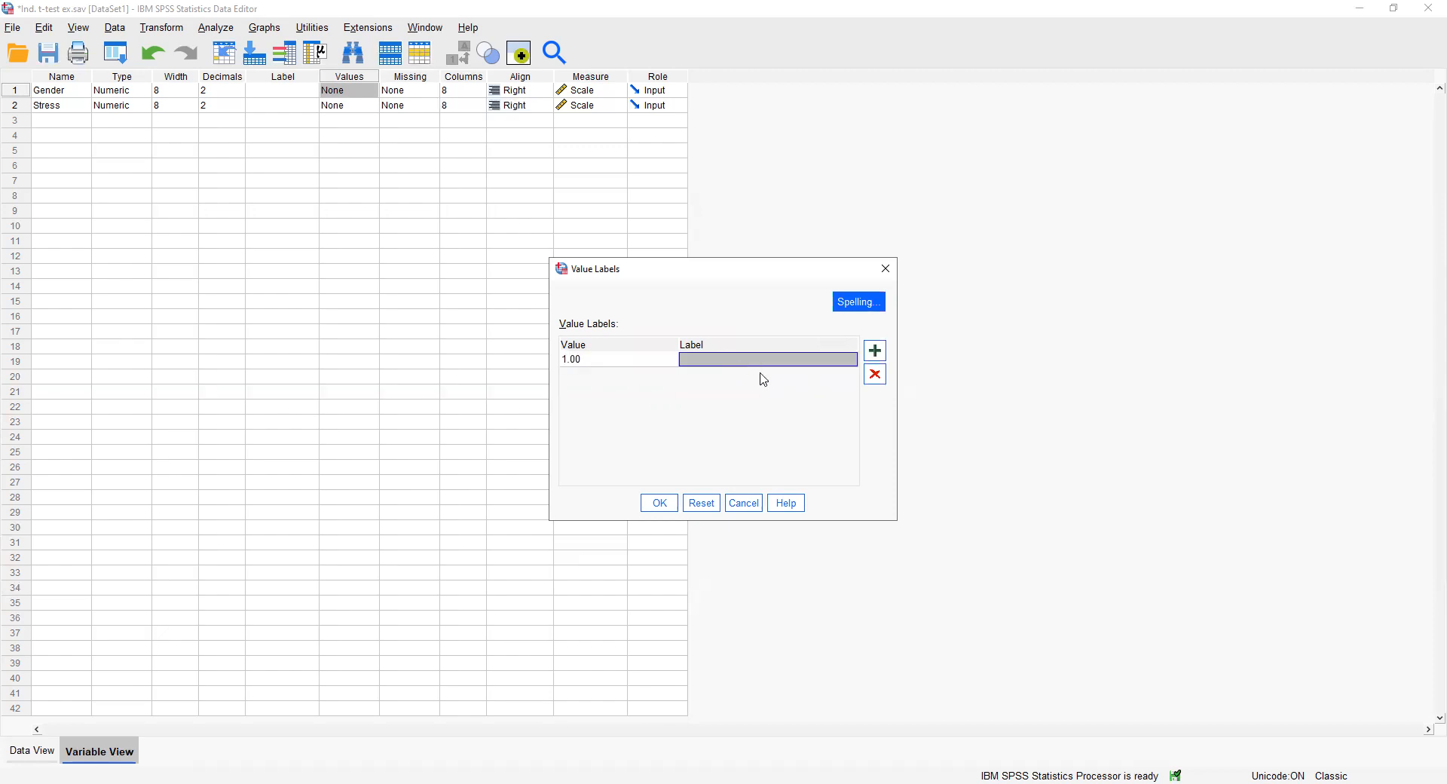
type("Males")
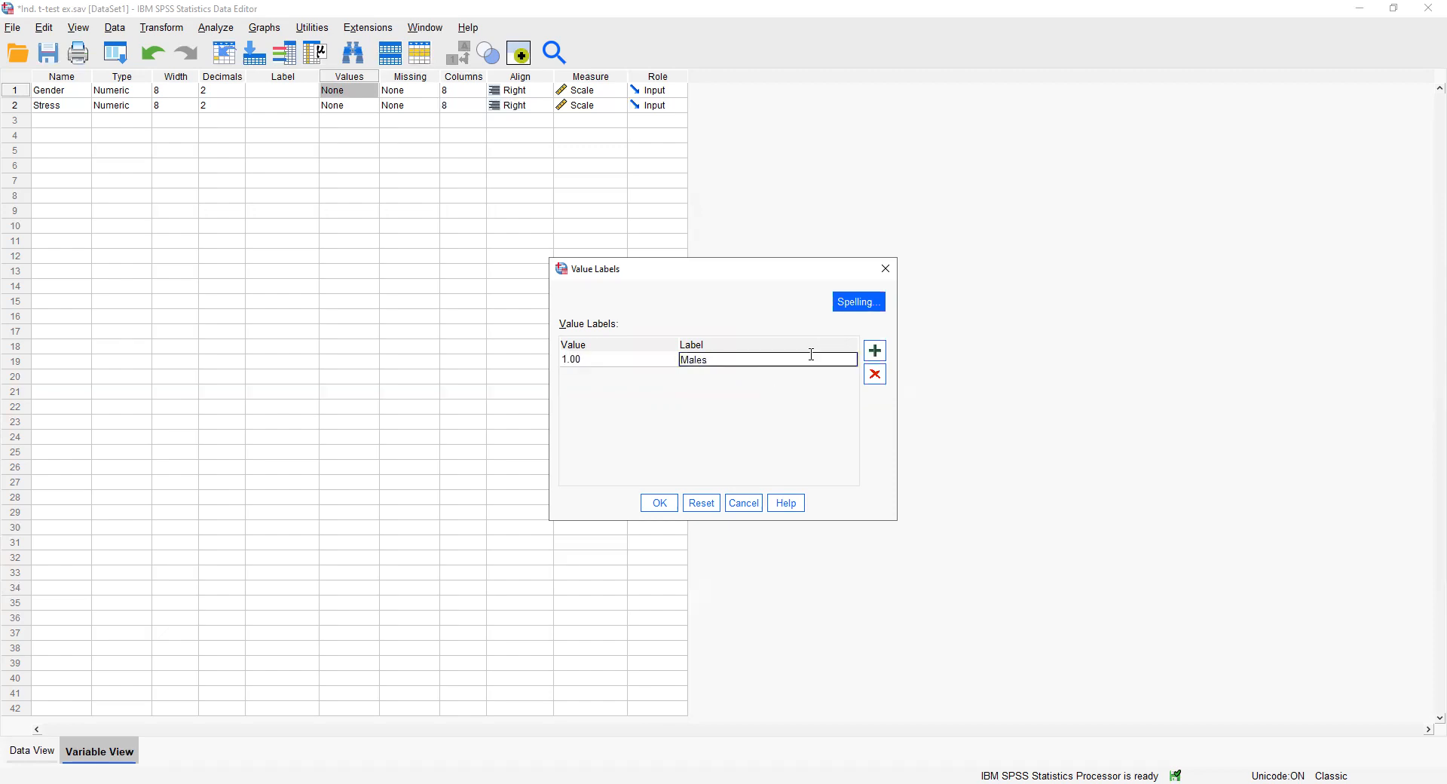
Add a label Females for Gender value 2 and apply the value labels.
left_click(873, 353)
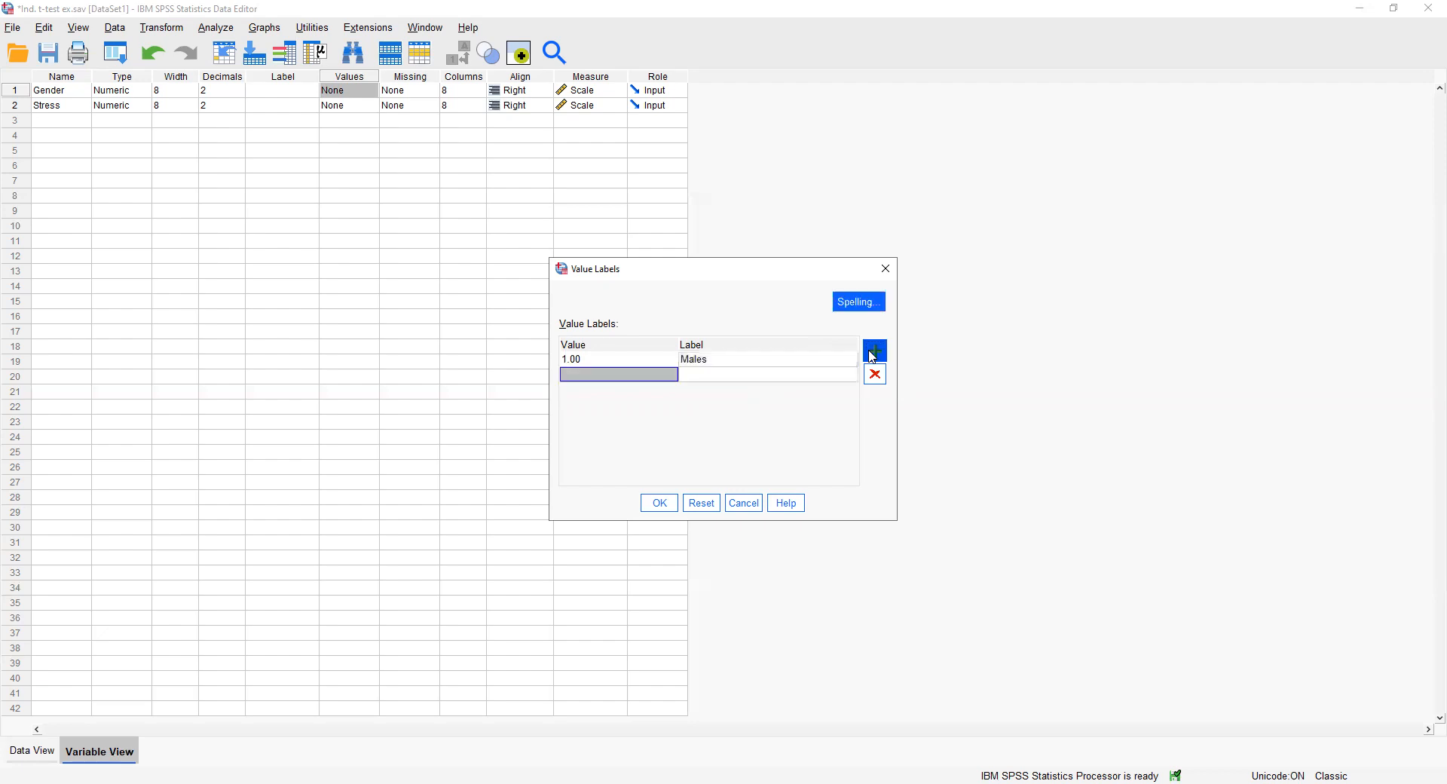
type("2")
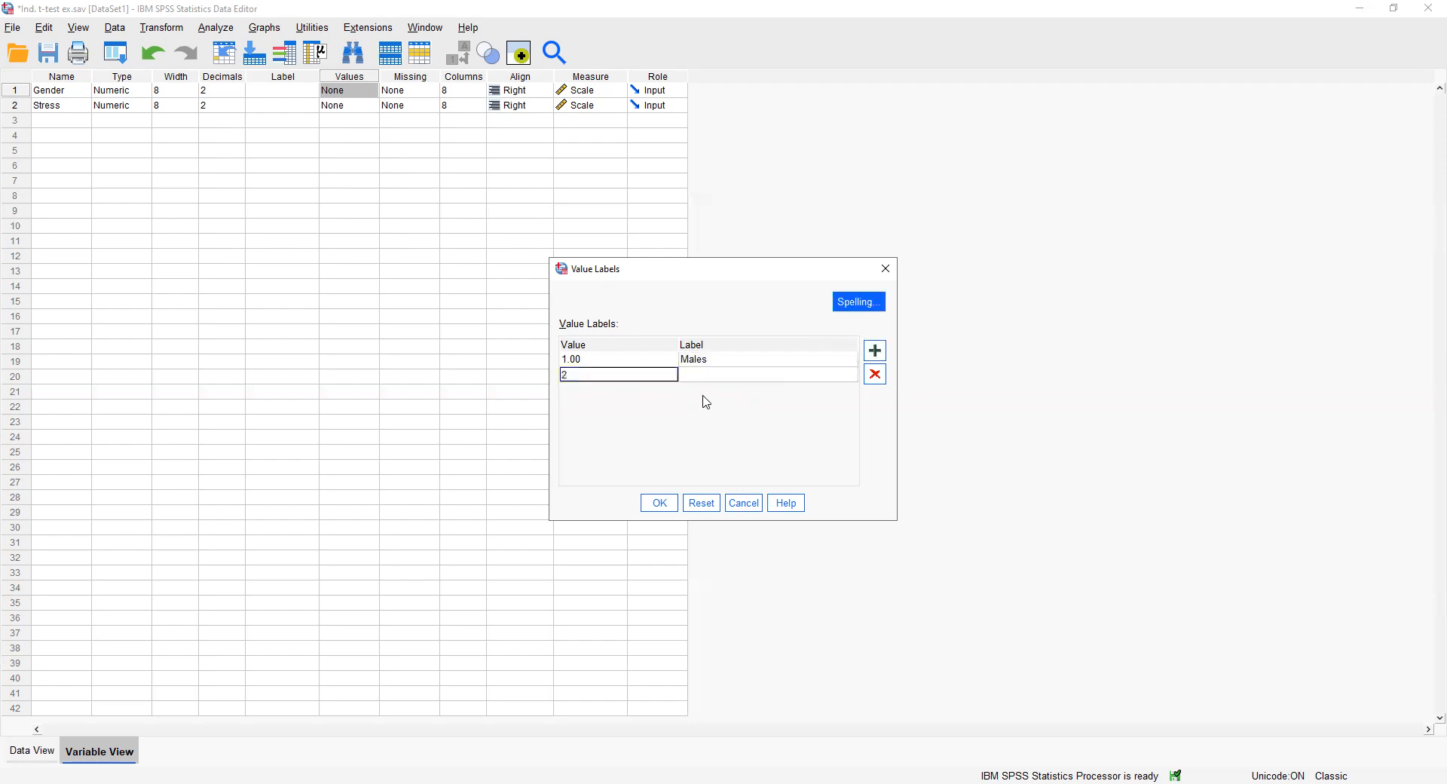
left_click(714, 377)
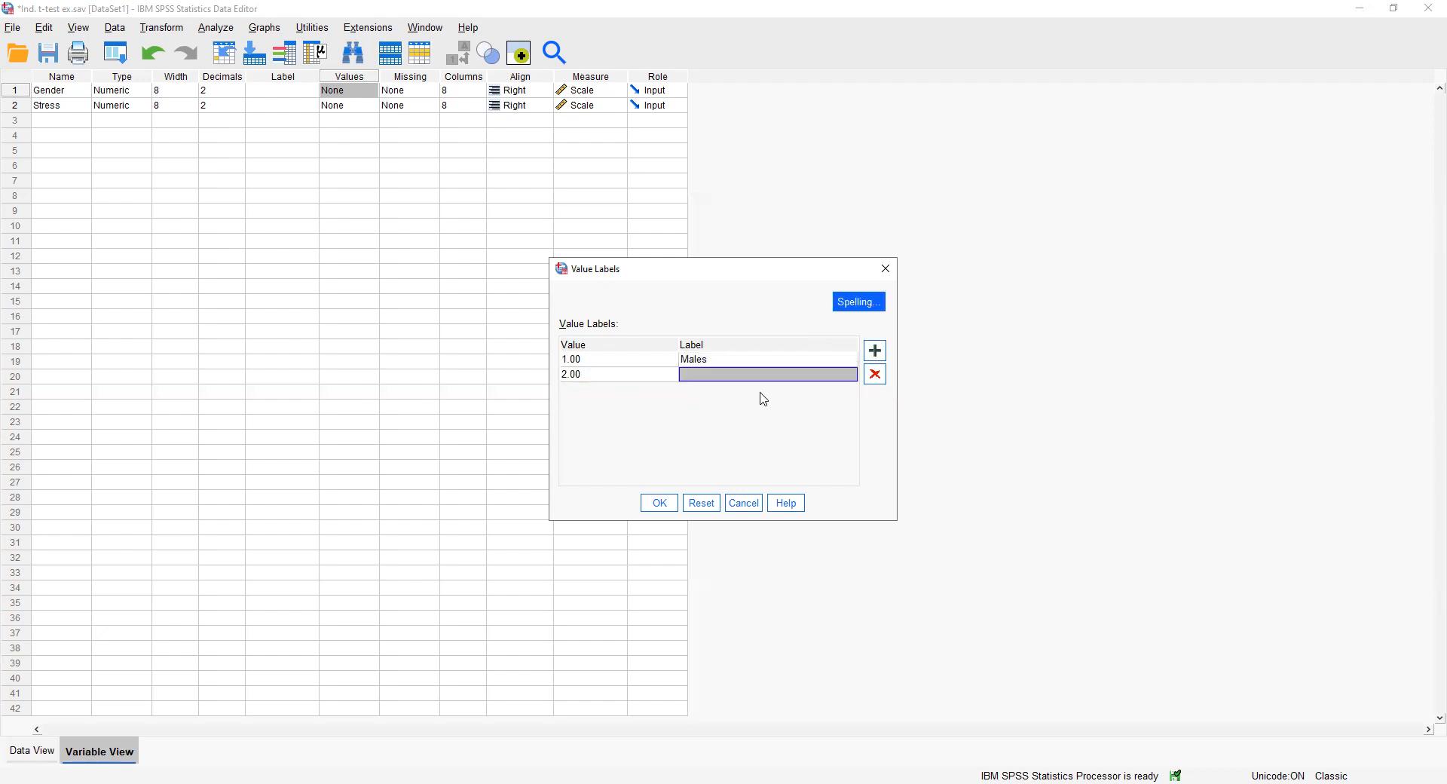
type("Females")
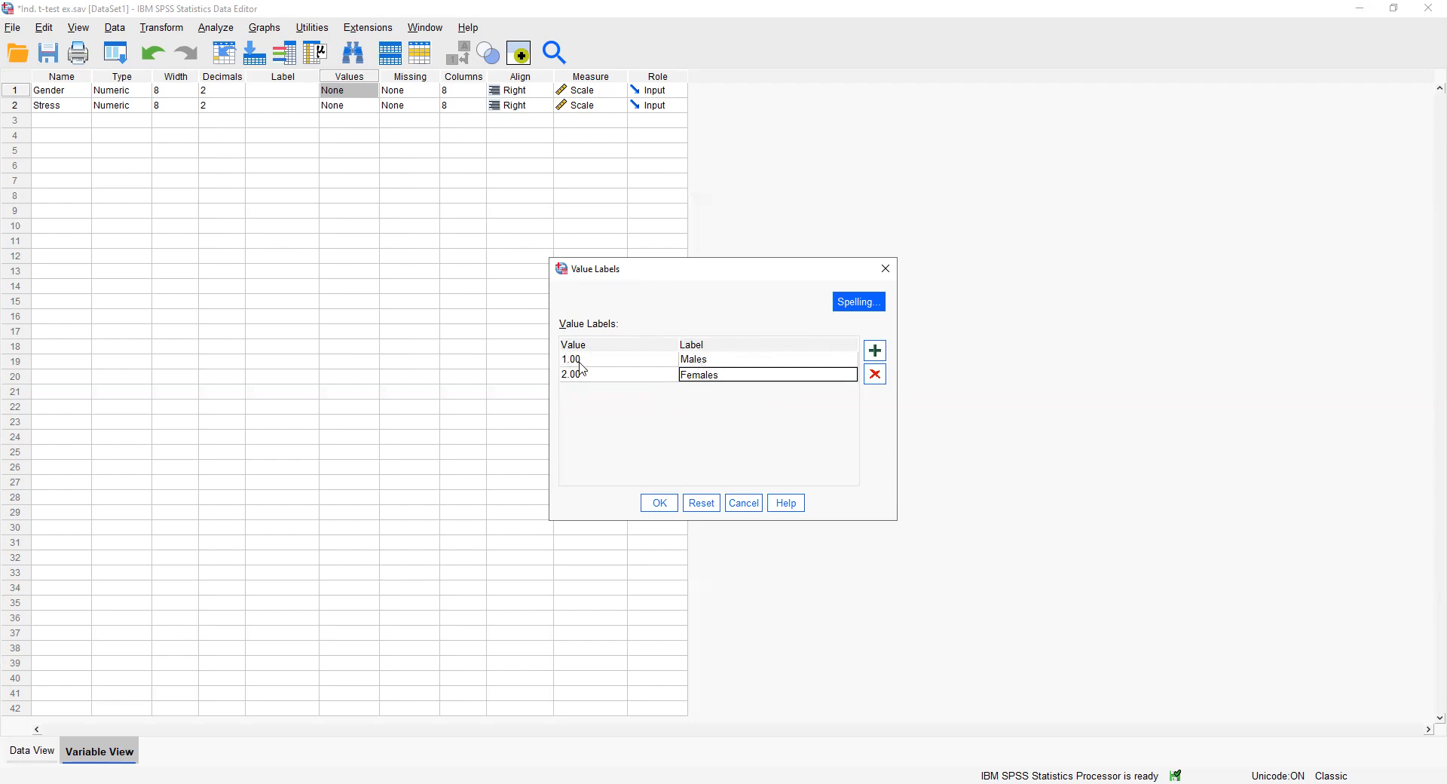
left_click(660, 503)
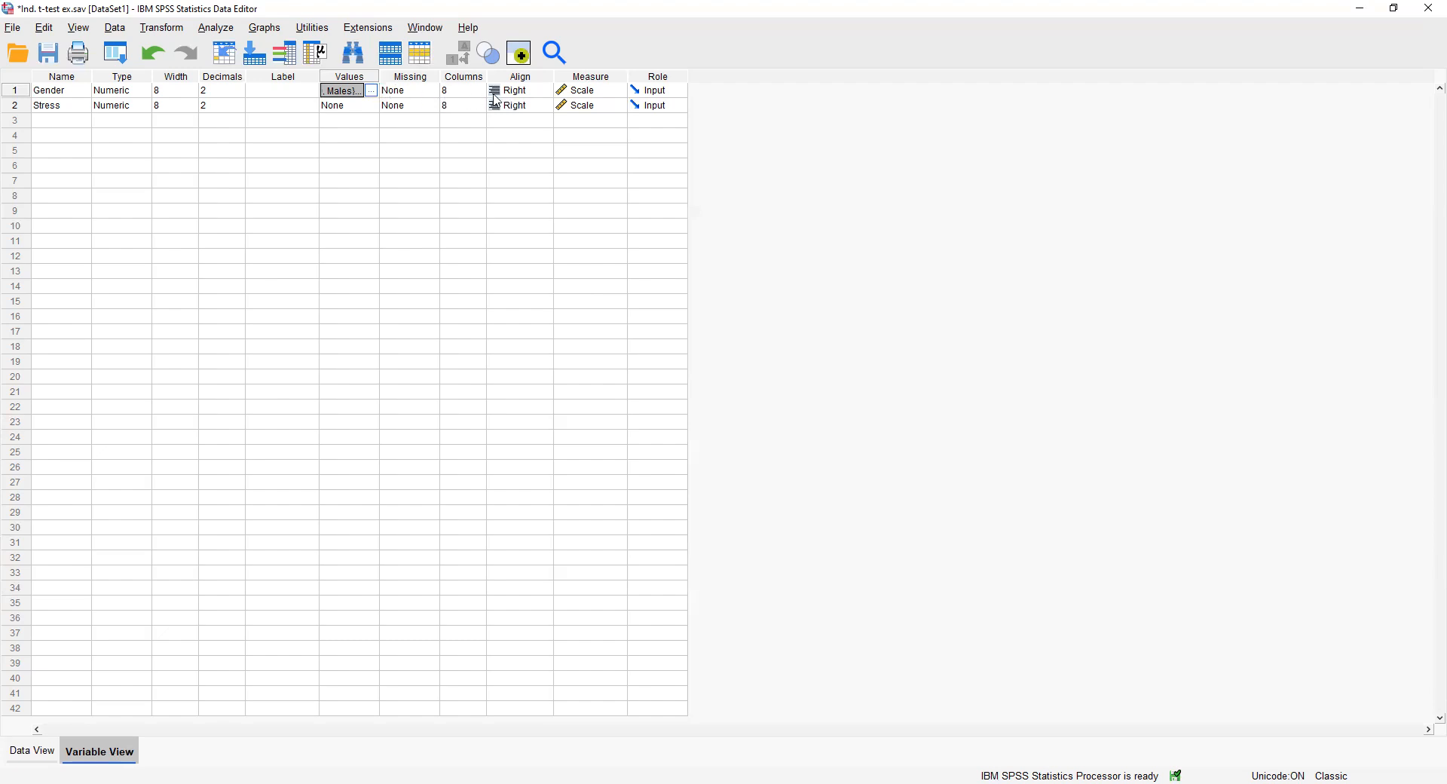
Set the Gender variable's measurement level to Nominal and return to the data sheet.
left_click(592, 96)
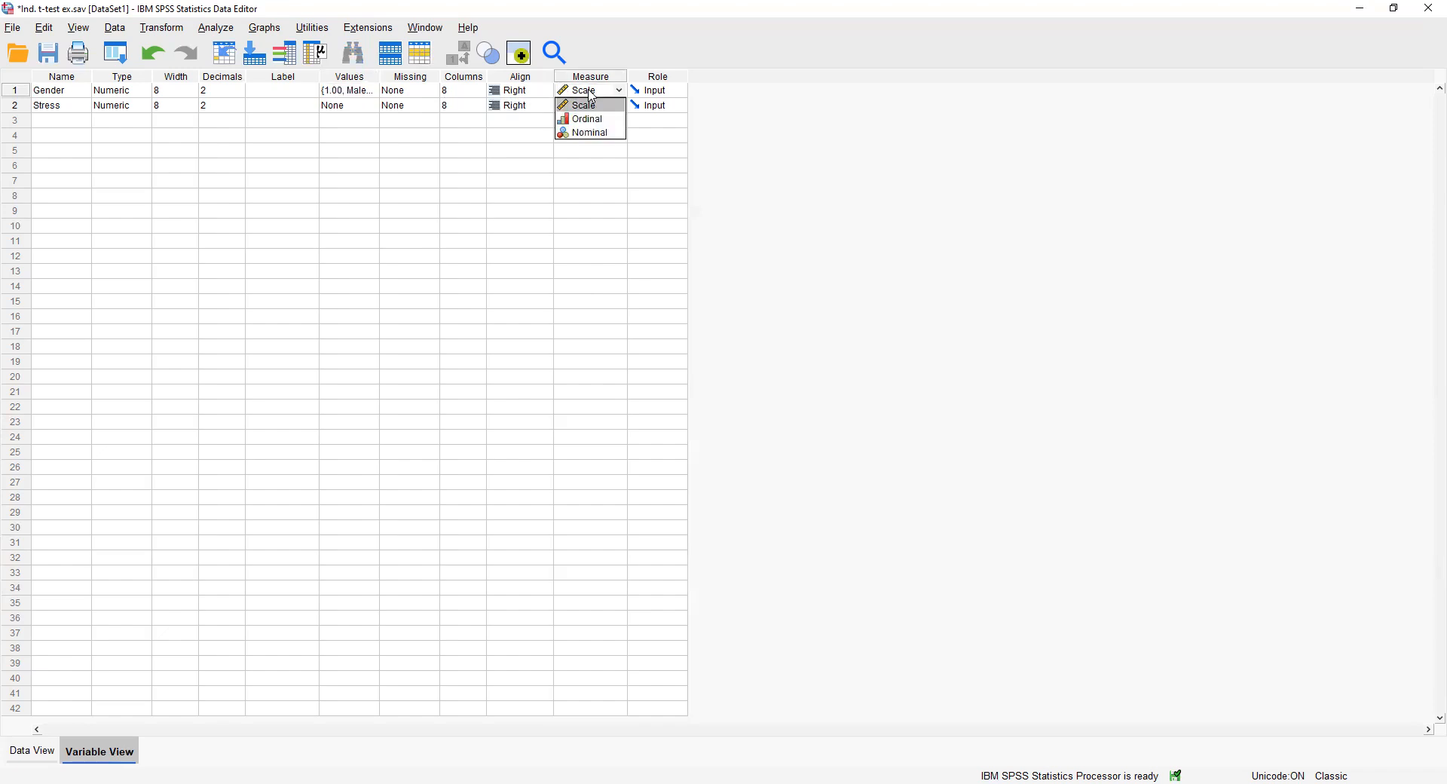
left_click(592, 133)
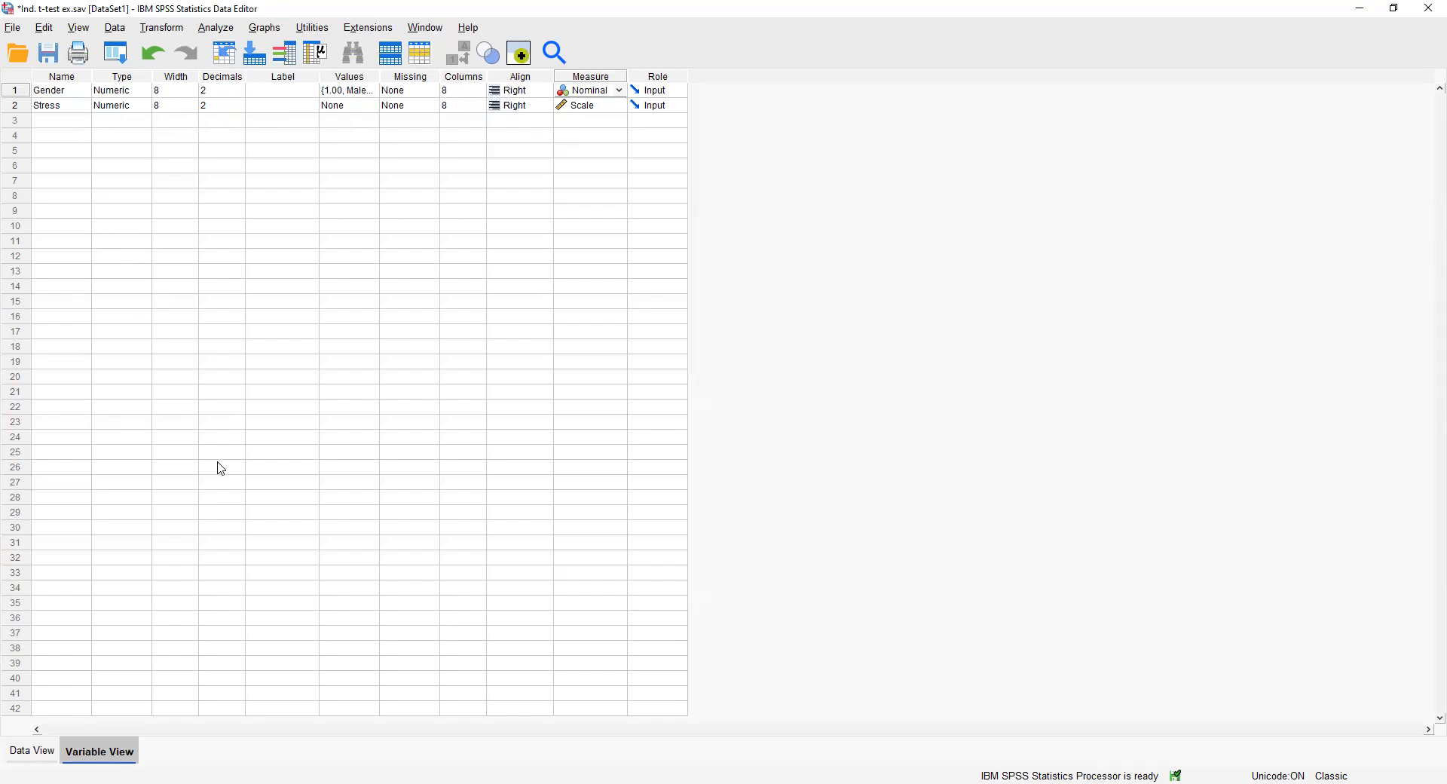
left_click(32, 751)
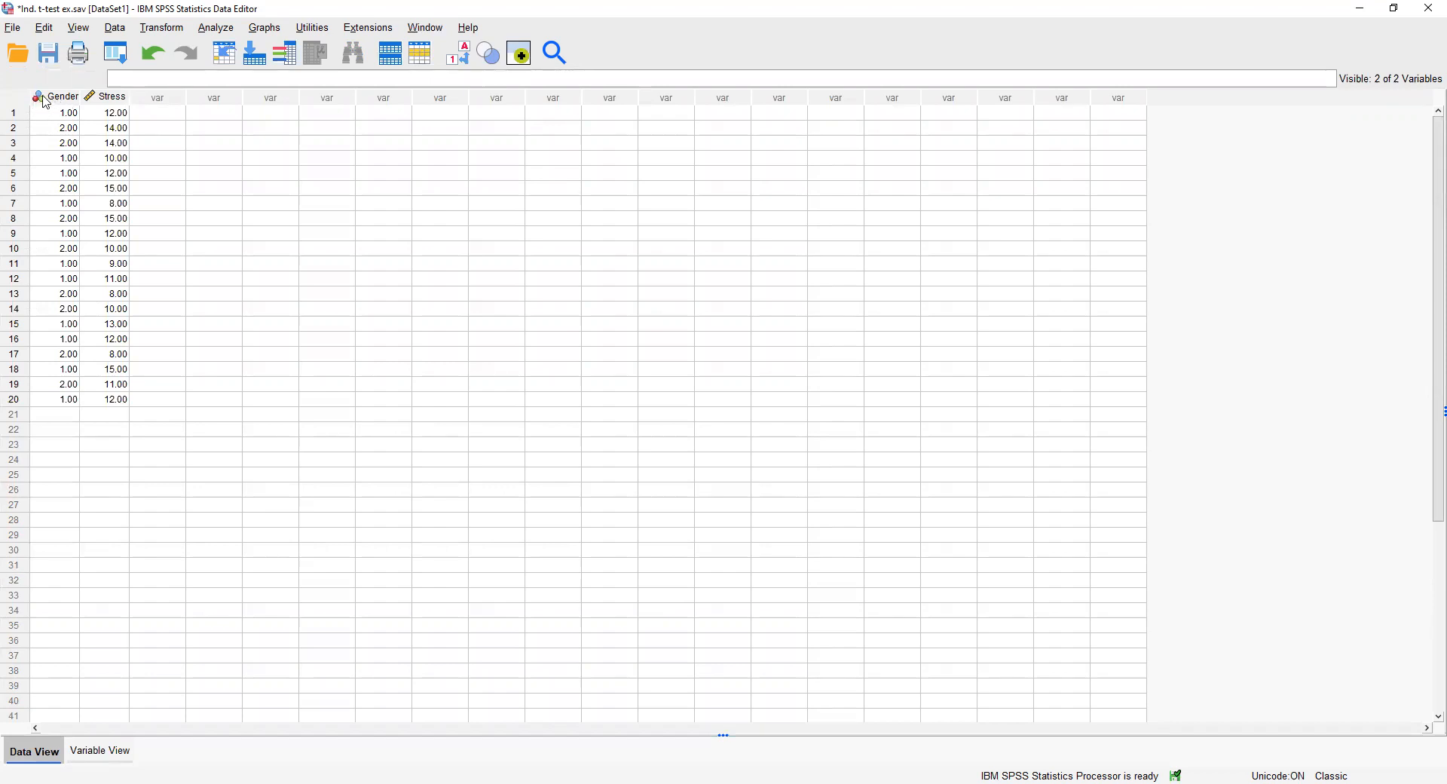
mouse_move(43, 102)
Open the Independent-Samples T Test and remove Stress and Gender from its test and grouping variables.
left_click(218, 30)
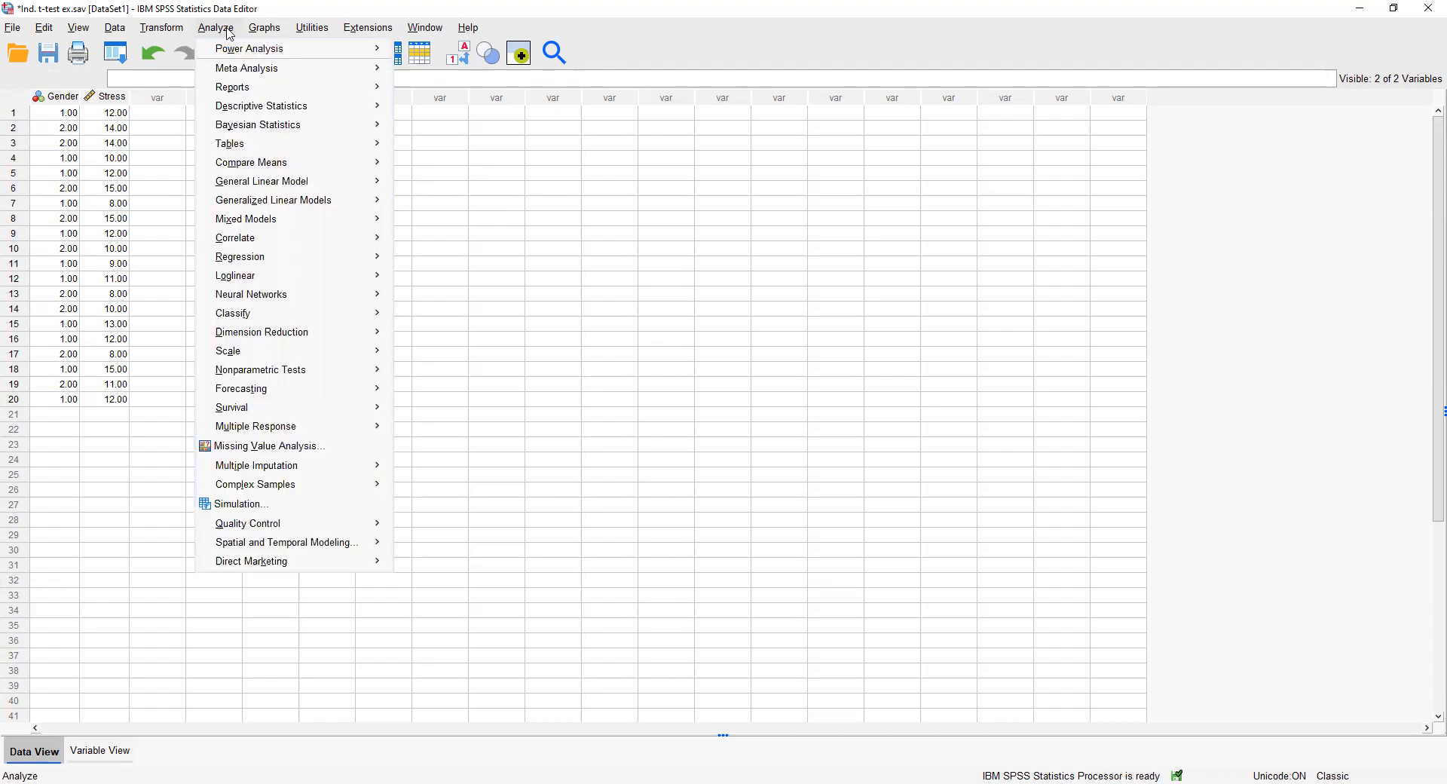
mouse_move(321, 165)
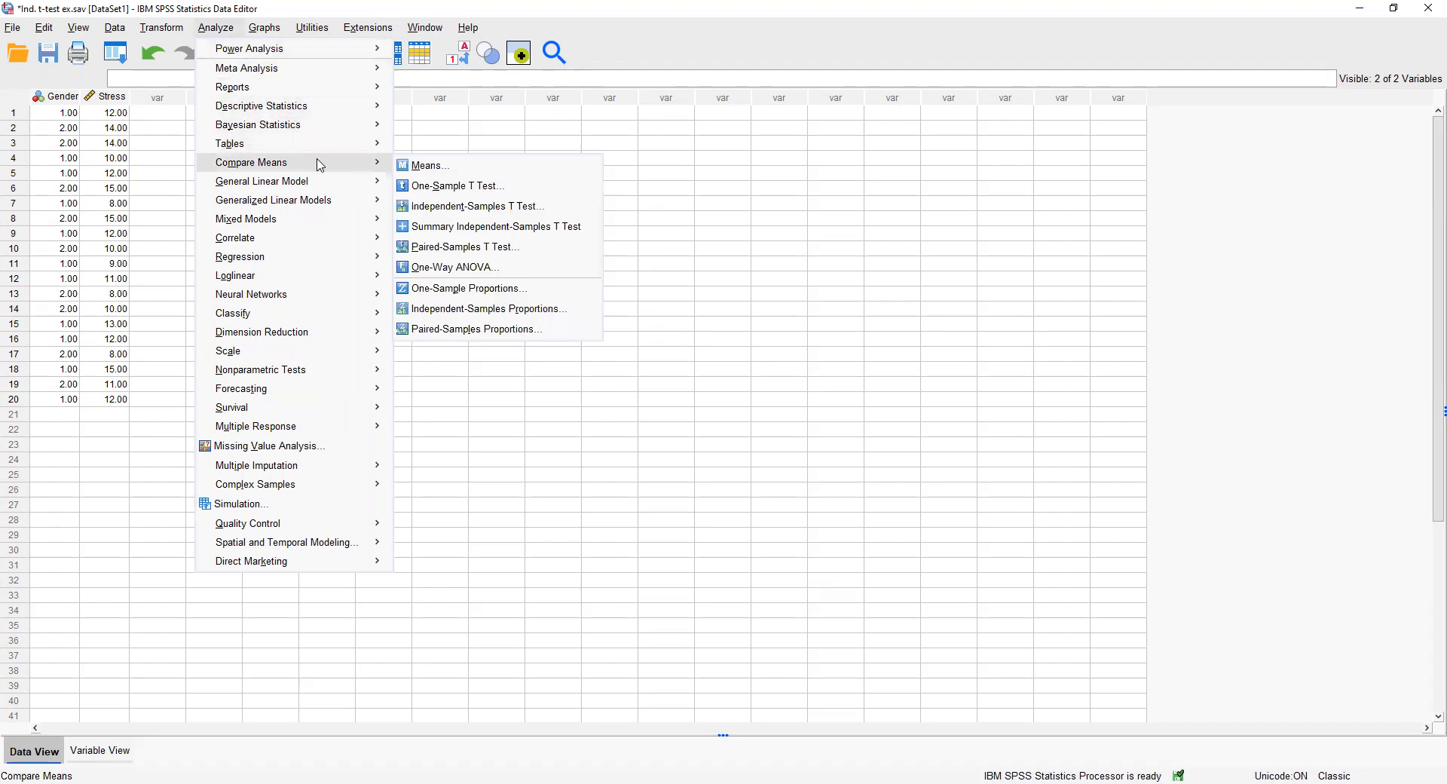
left_click(465, 206)
left_click(708, 314)
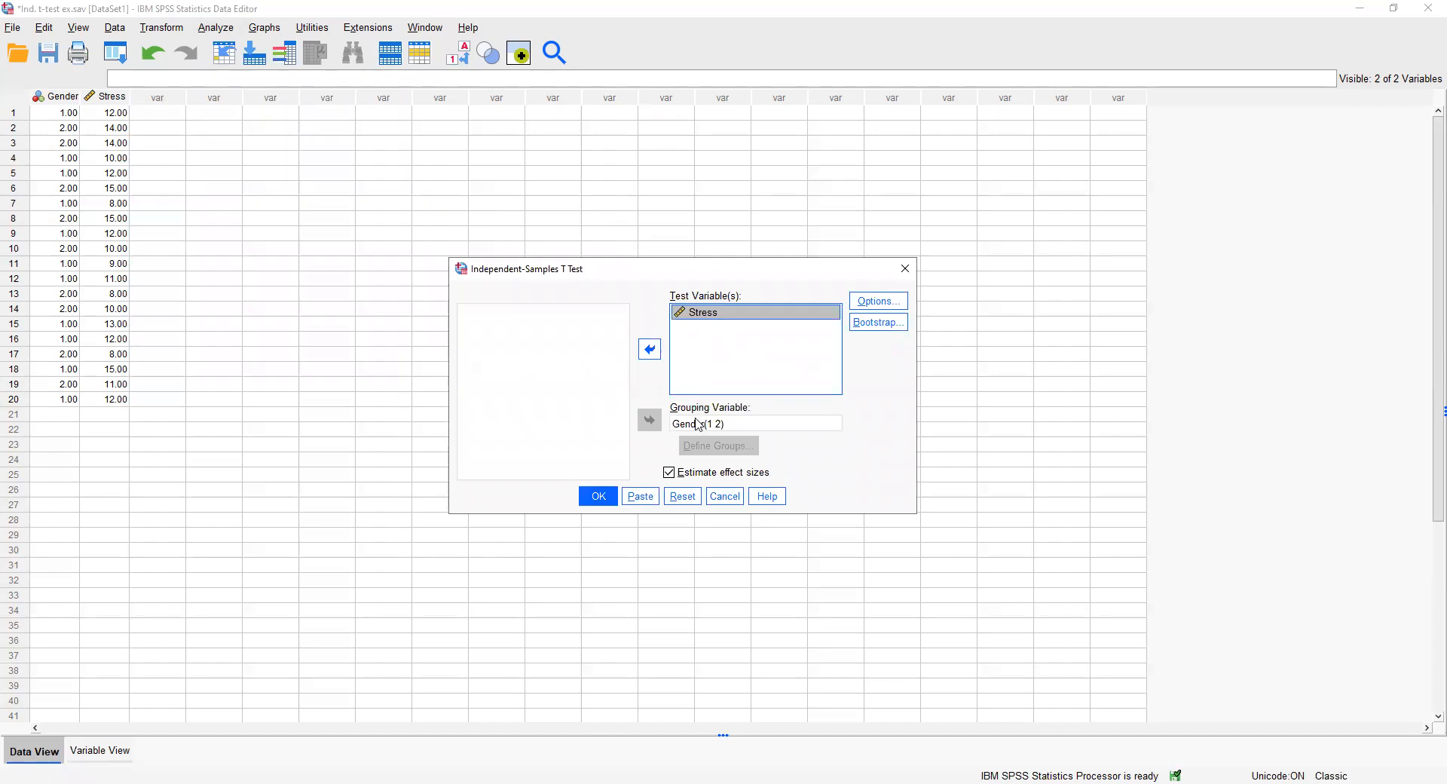
left_click(650, 349)
left_click(692, 424)
left_click(650, 420)
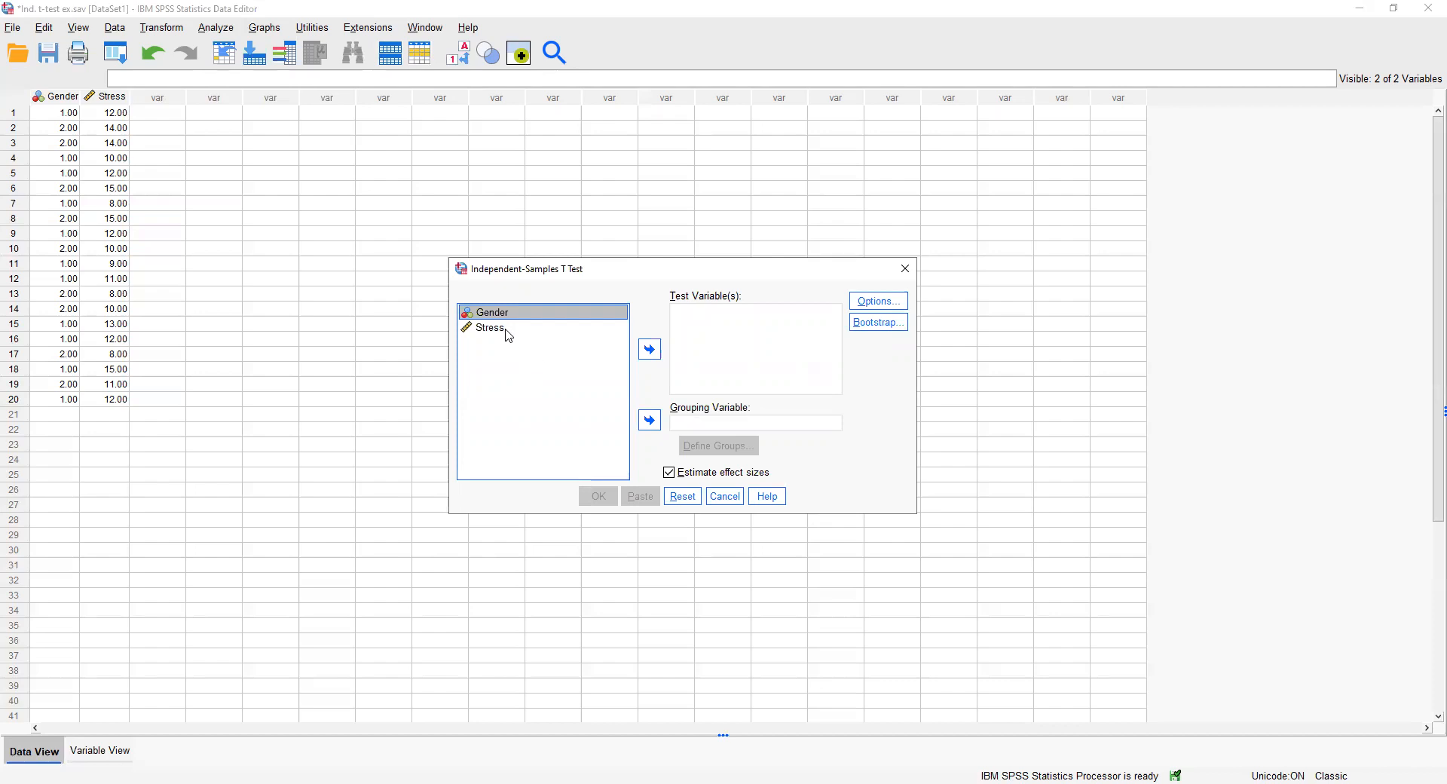
Assign Stress as the test variable and Gender as the grouping variable, with groups defined as 1 and 2.
left_click(508, 336)
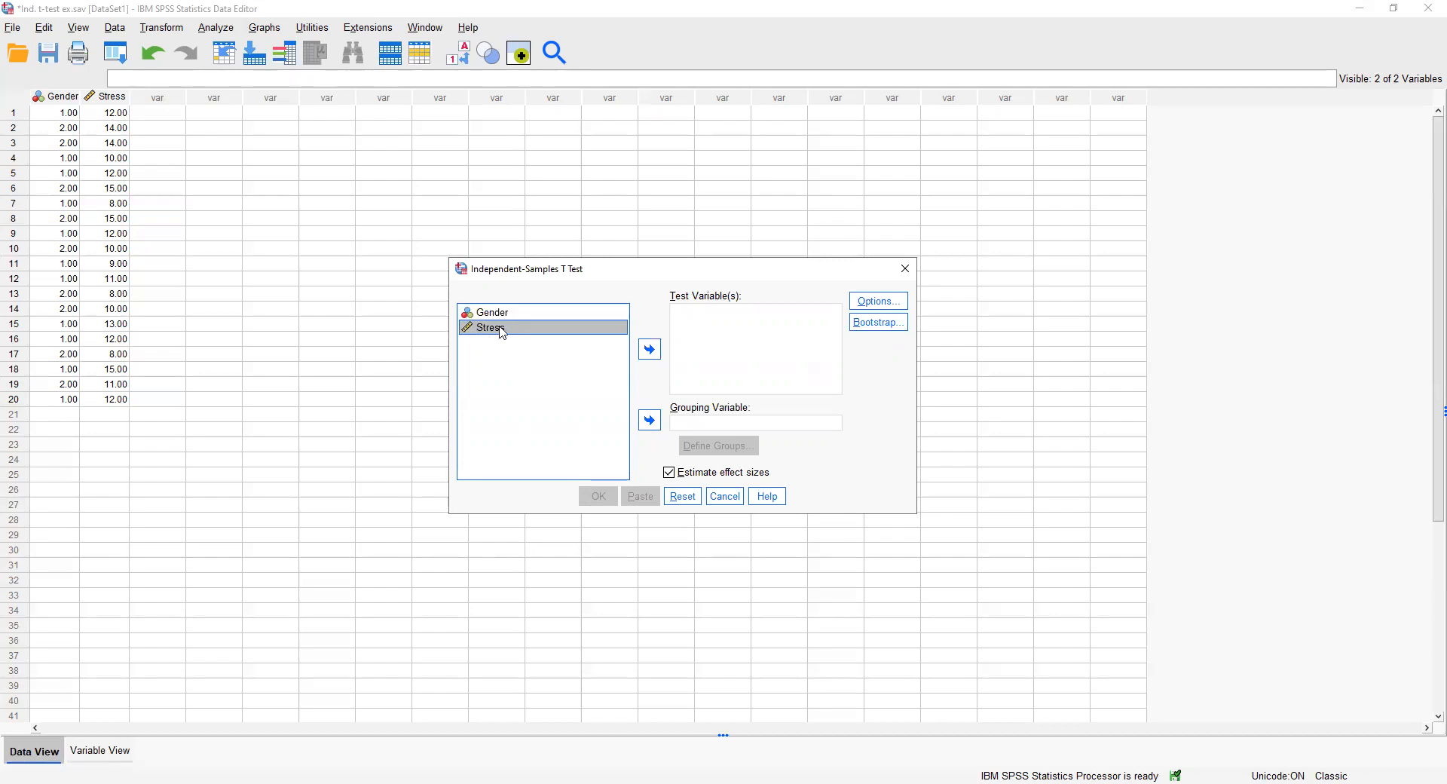
left_click(649, 350)
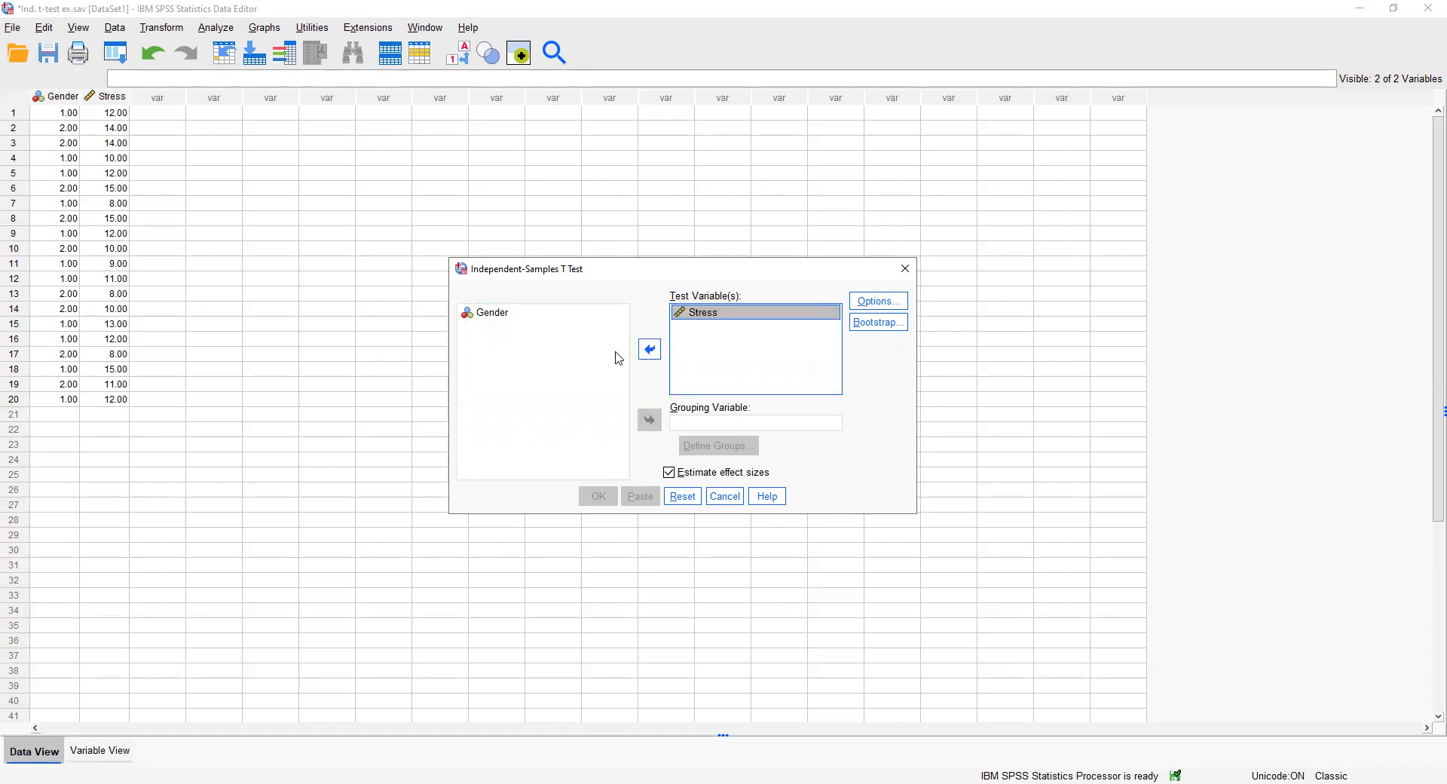
left_click(498, 318)
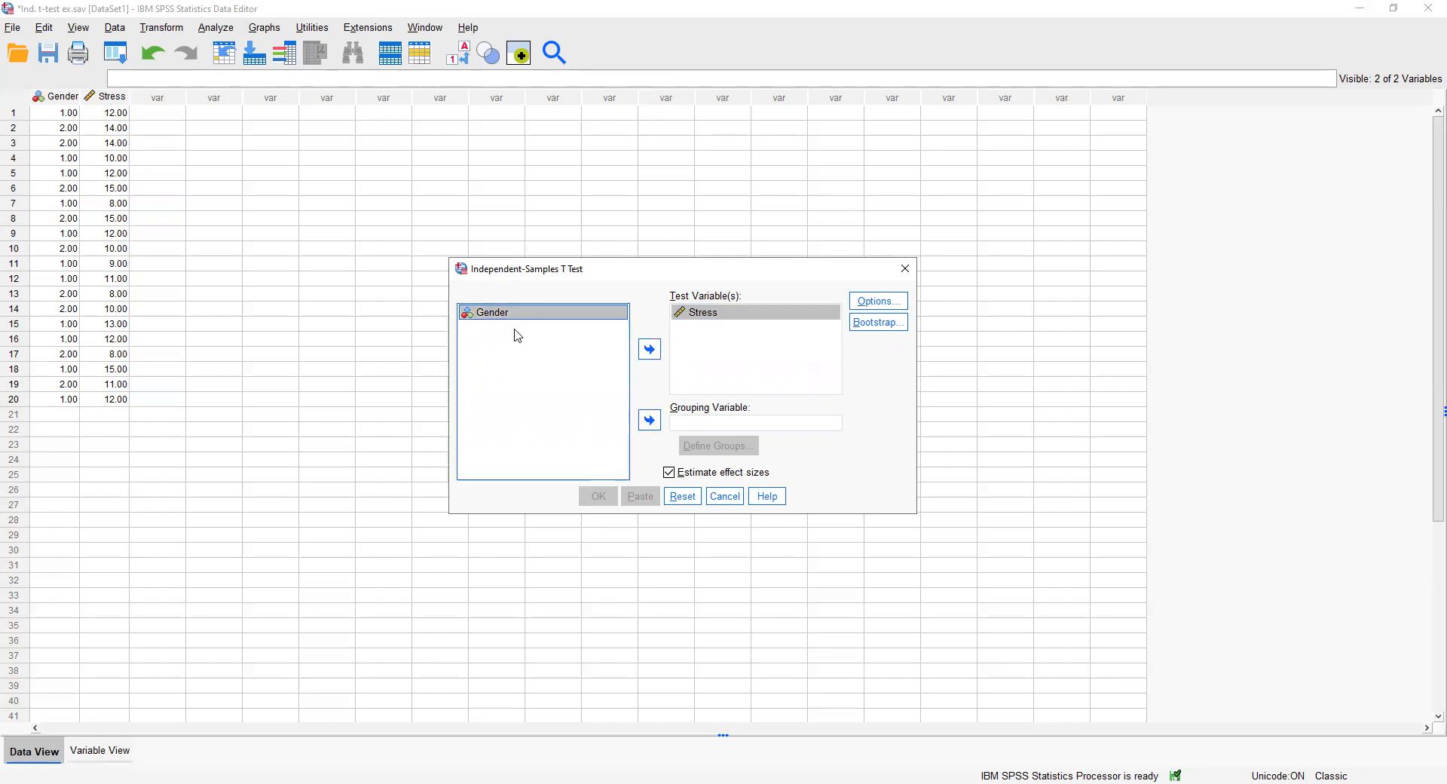
left_click(649, 420)
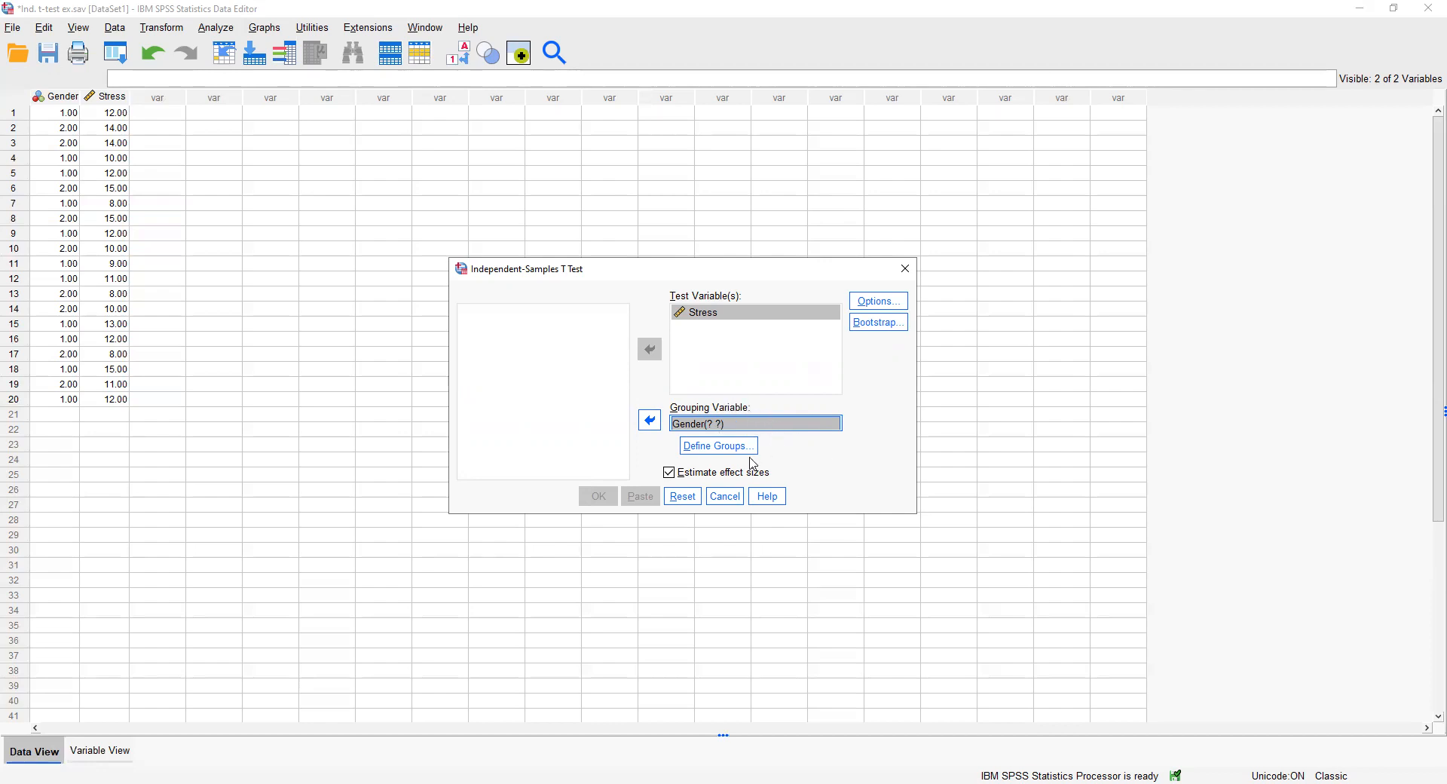
left_click(720, 447)
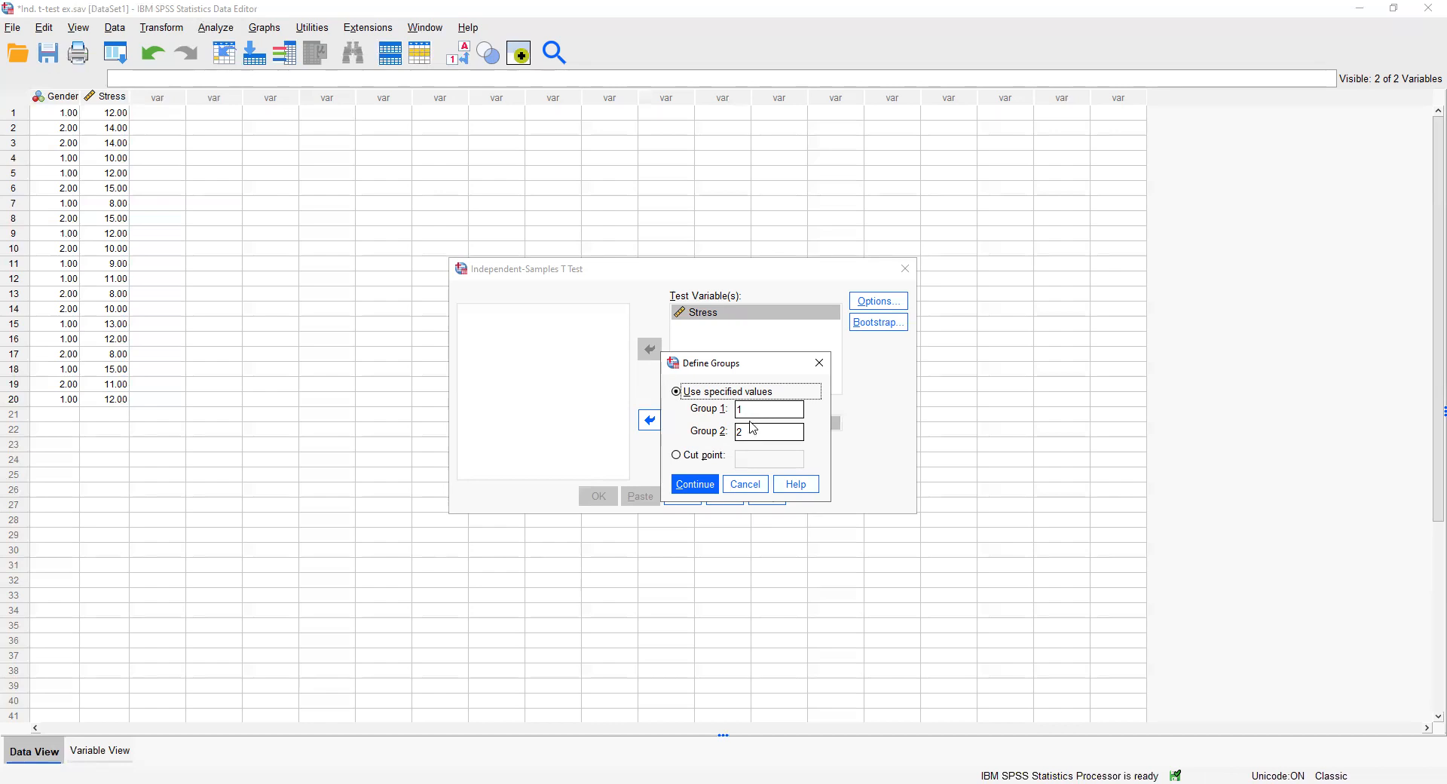
left_click(695, 486)
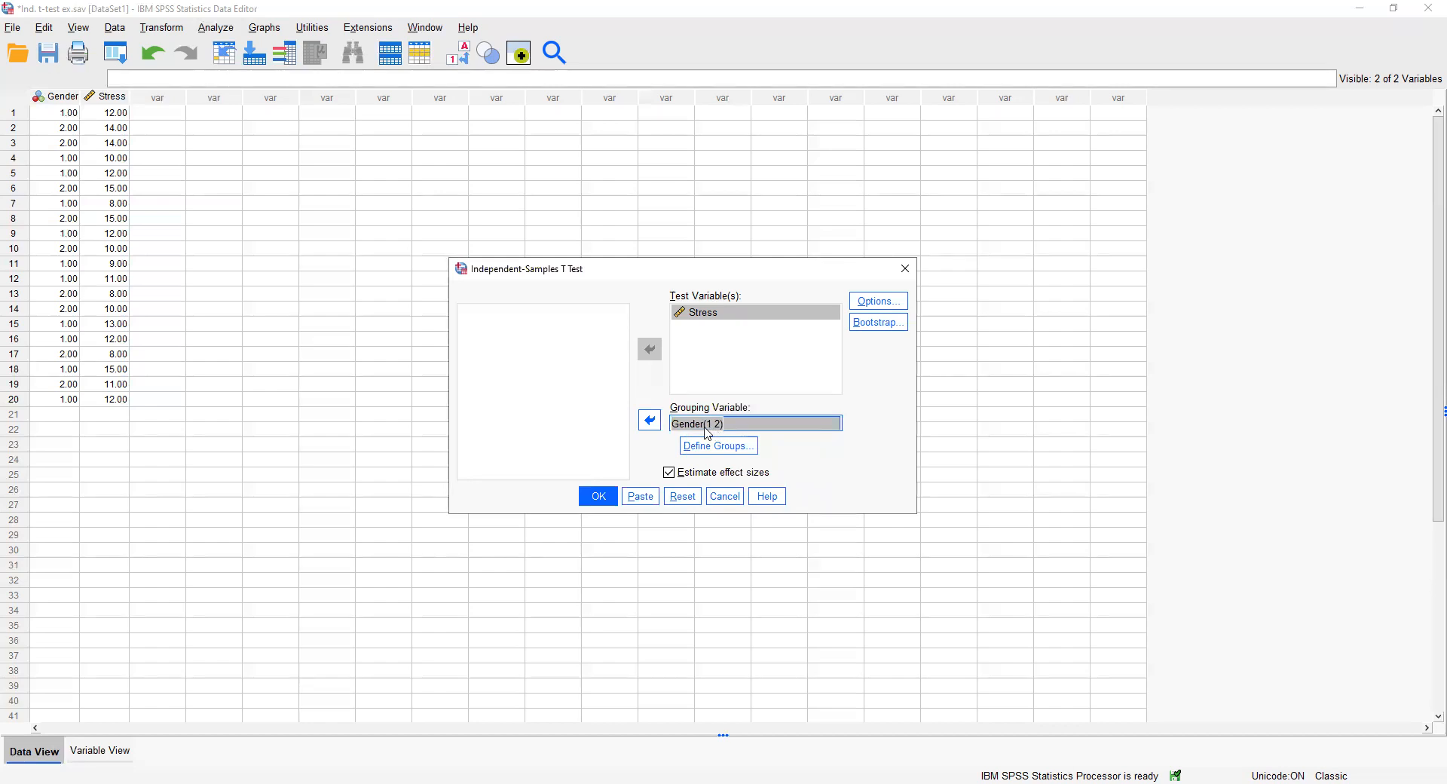
Turn off effect size estimation and run the independent-samples t test.
left_click(668, 475)
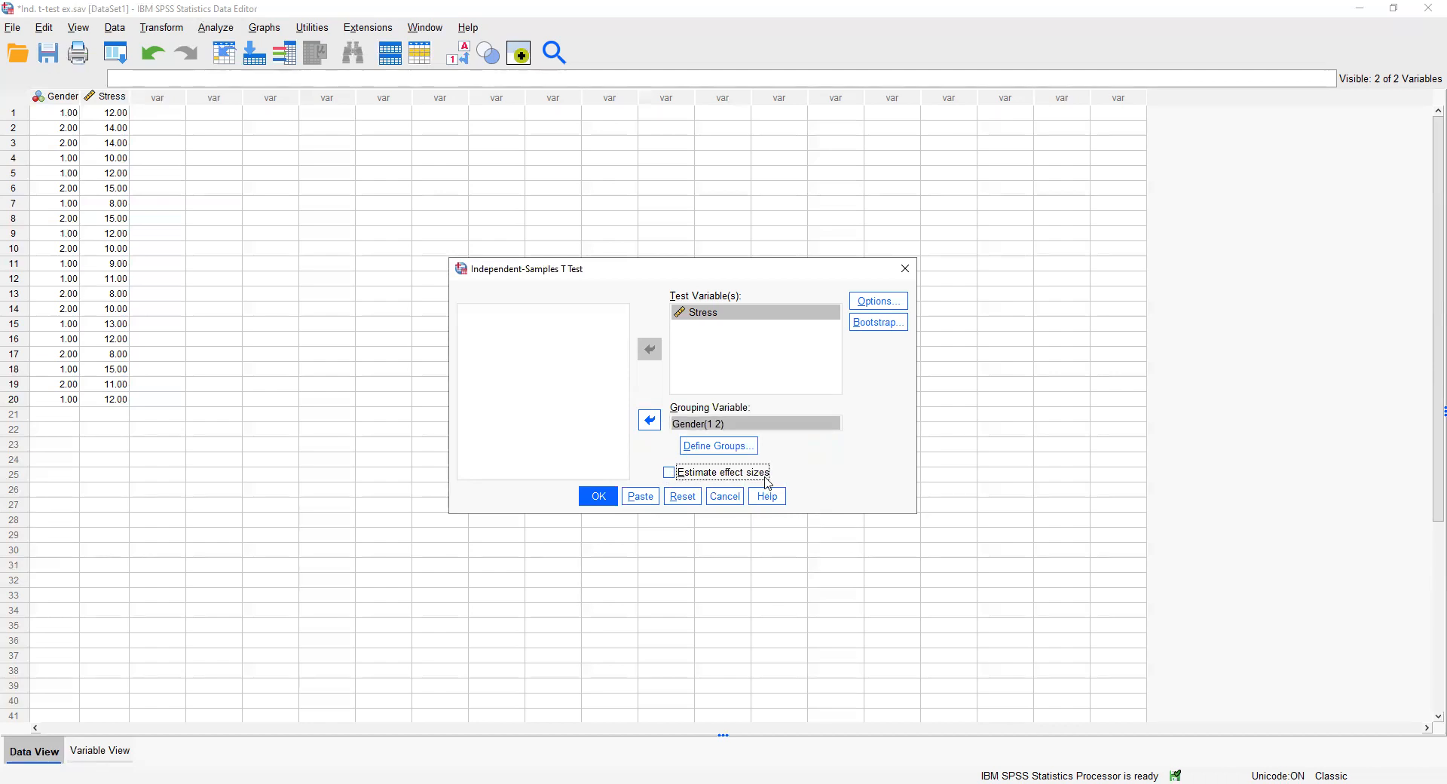
left_click(601, 498)
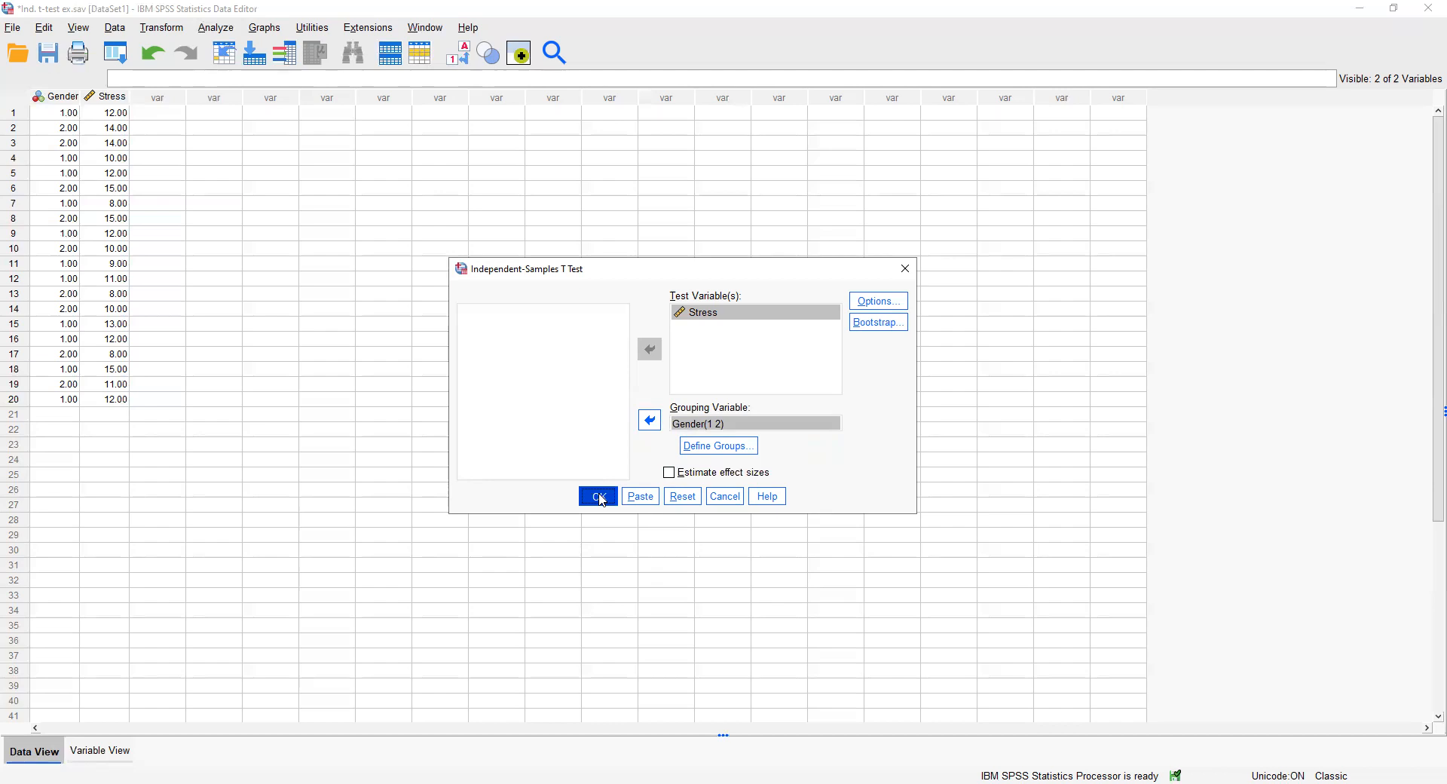
left_click(601, 499)
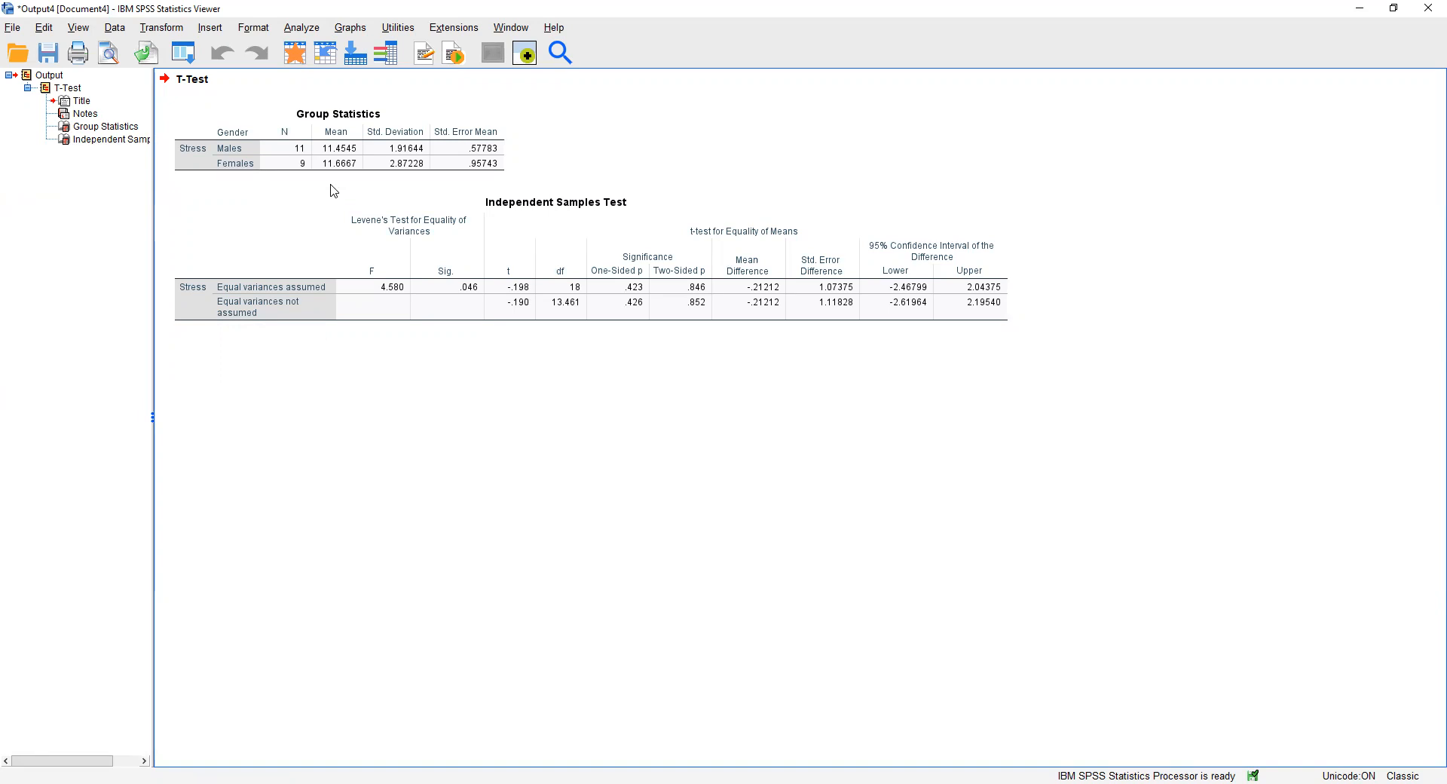
Examine the group means in Group Statistics and Levene's test and its significance in the Independent Samples Test table.
left_click(336, 172)
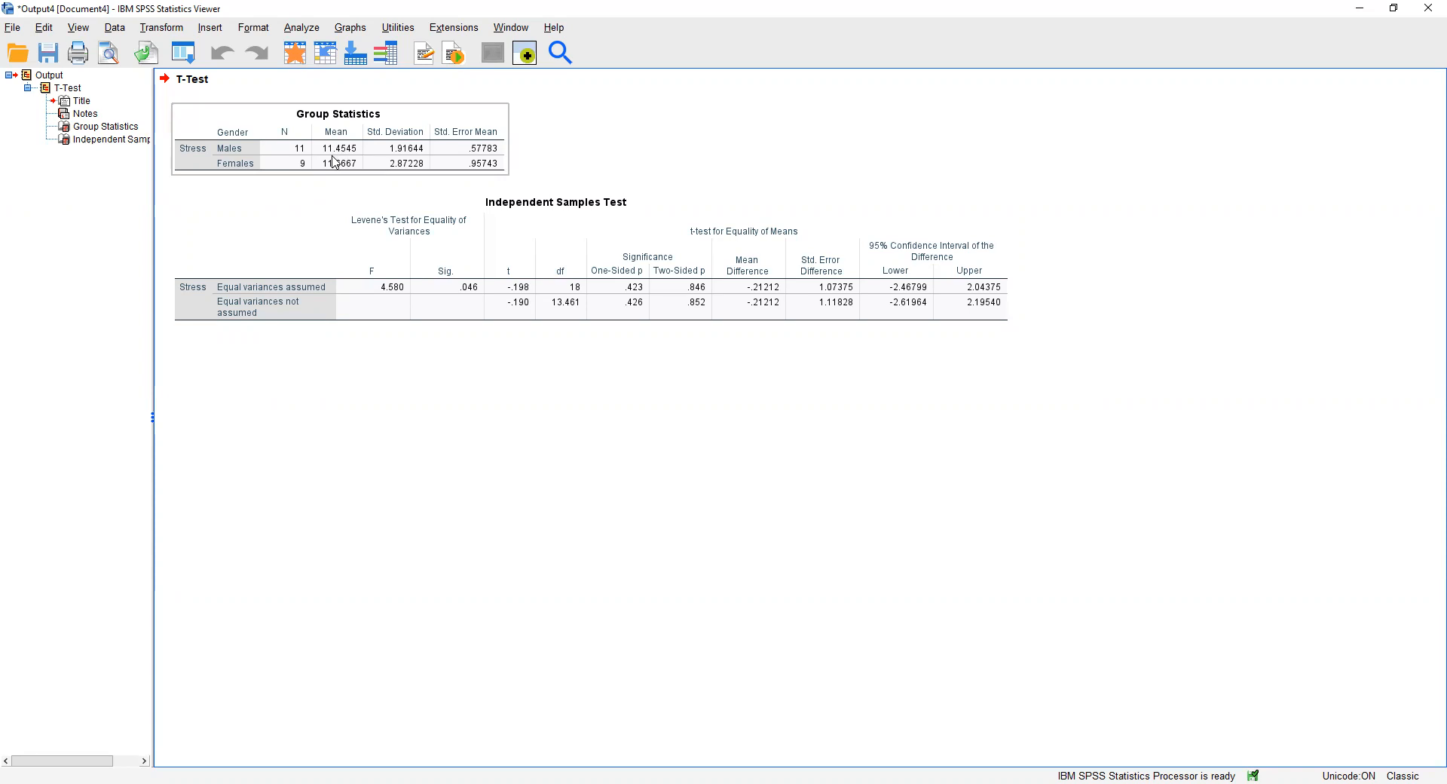
left_click(336, 184)
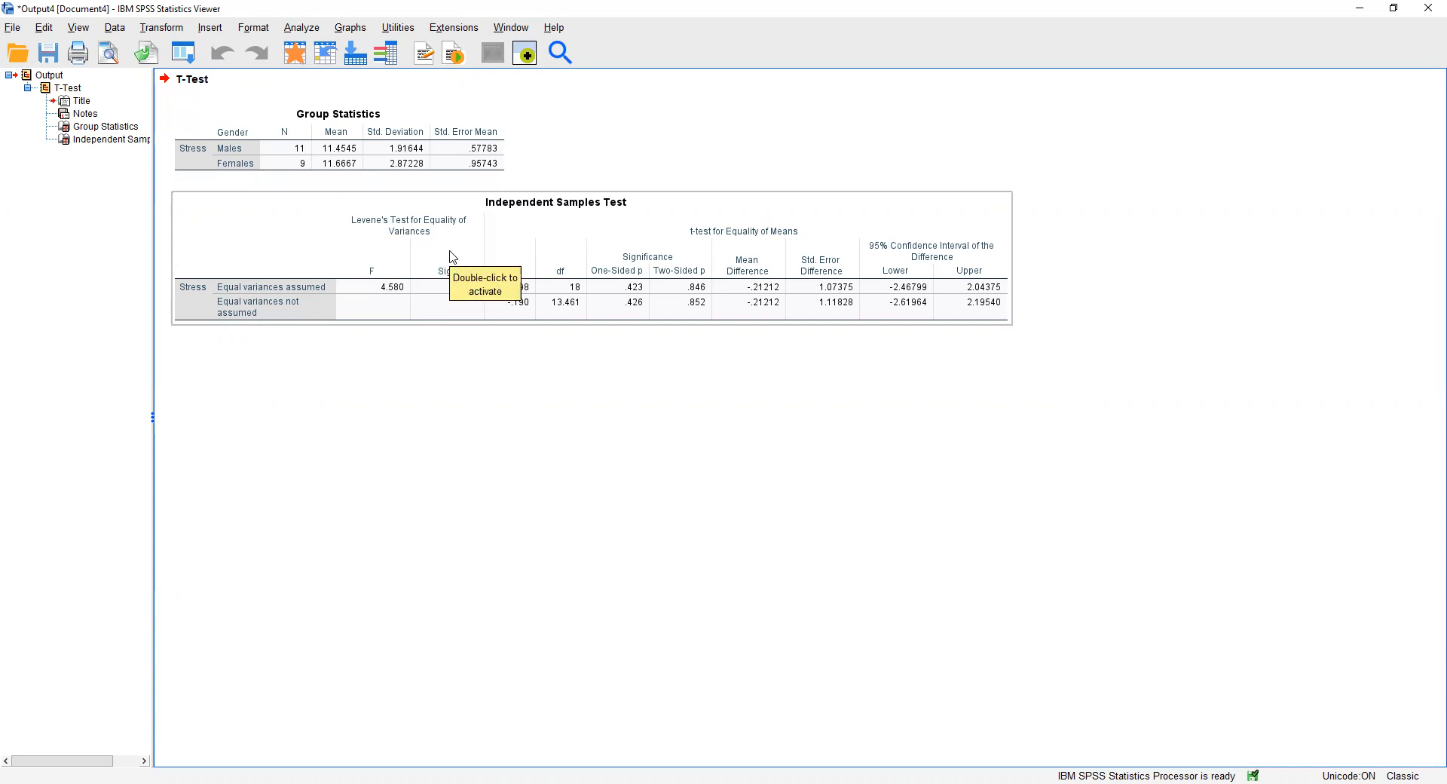
left_click(430, 405)
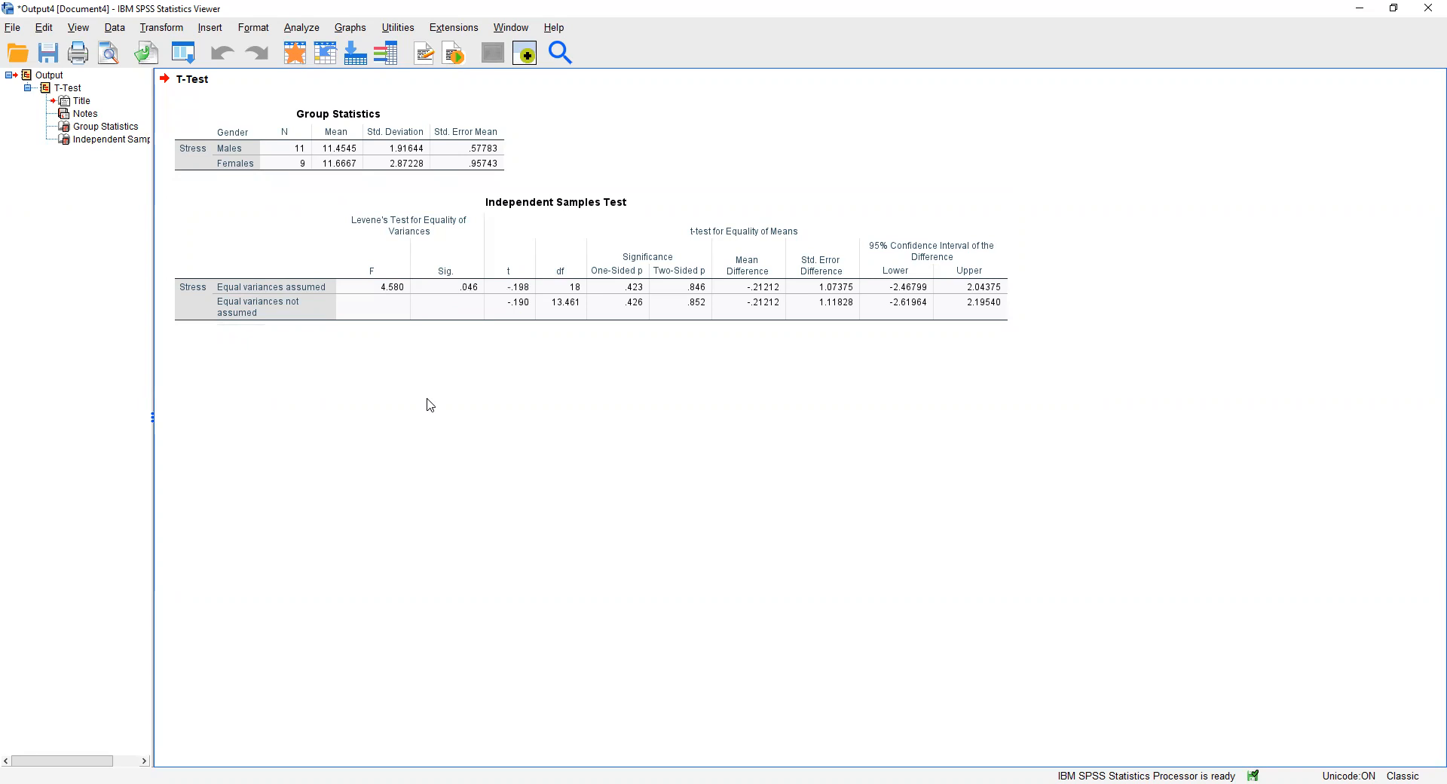
left_click(288, 309)
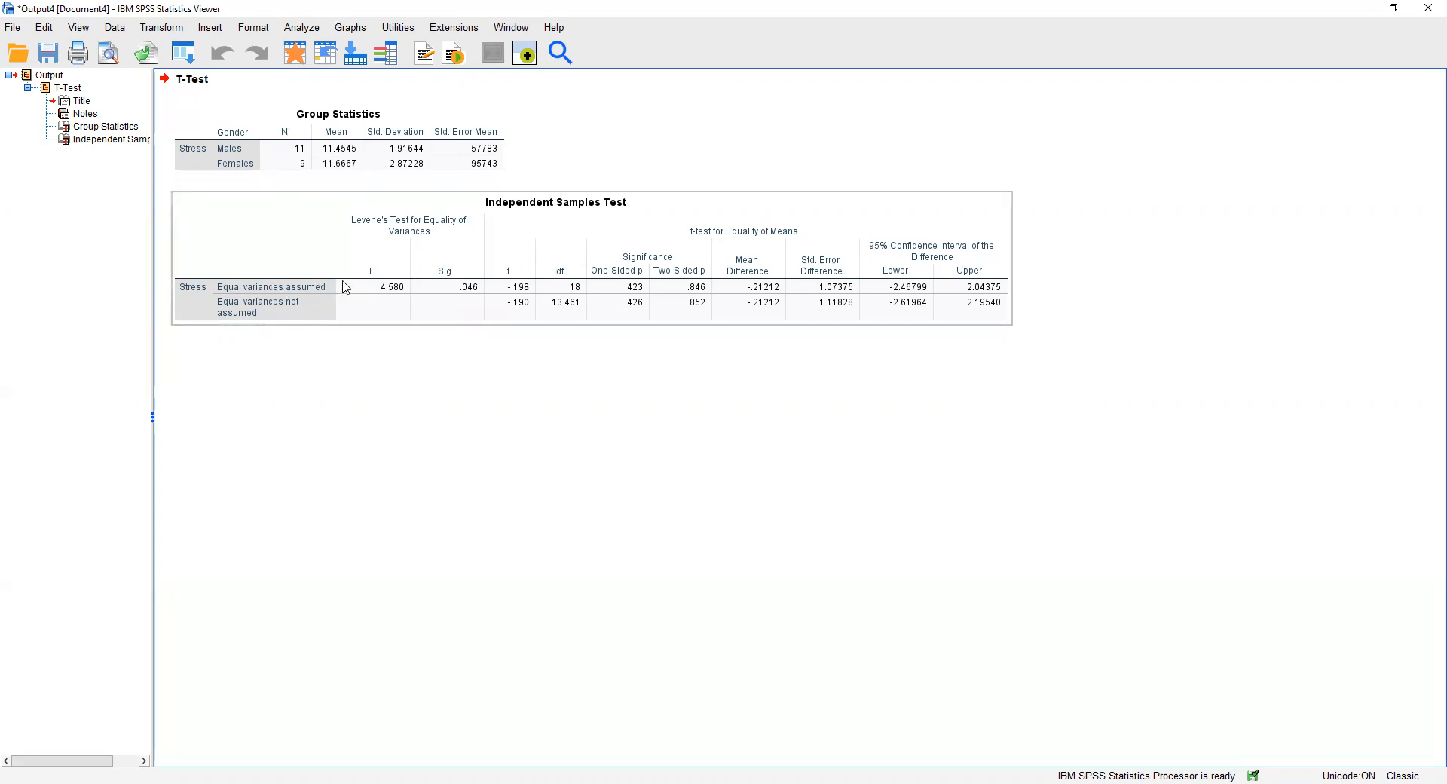
left_click(389, 387)
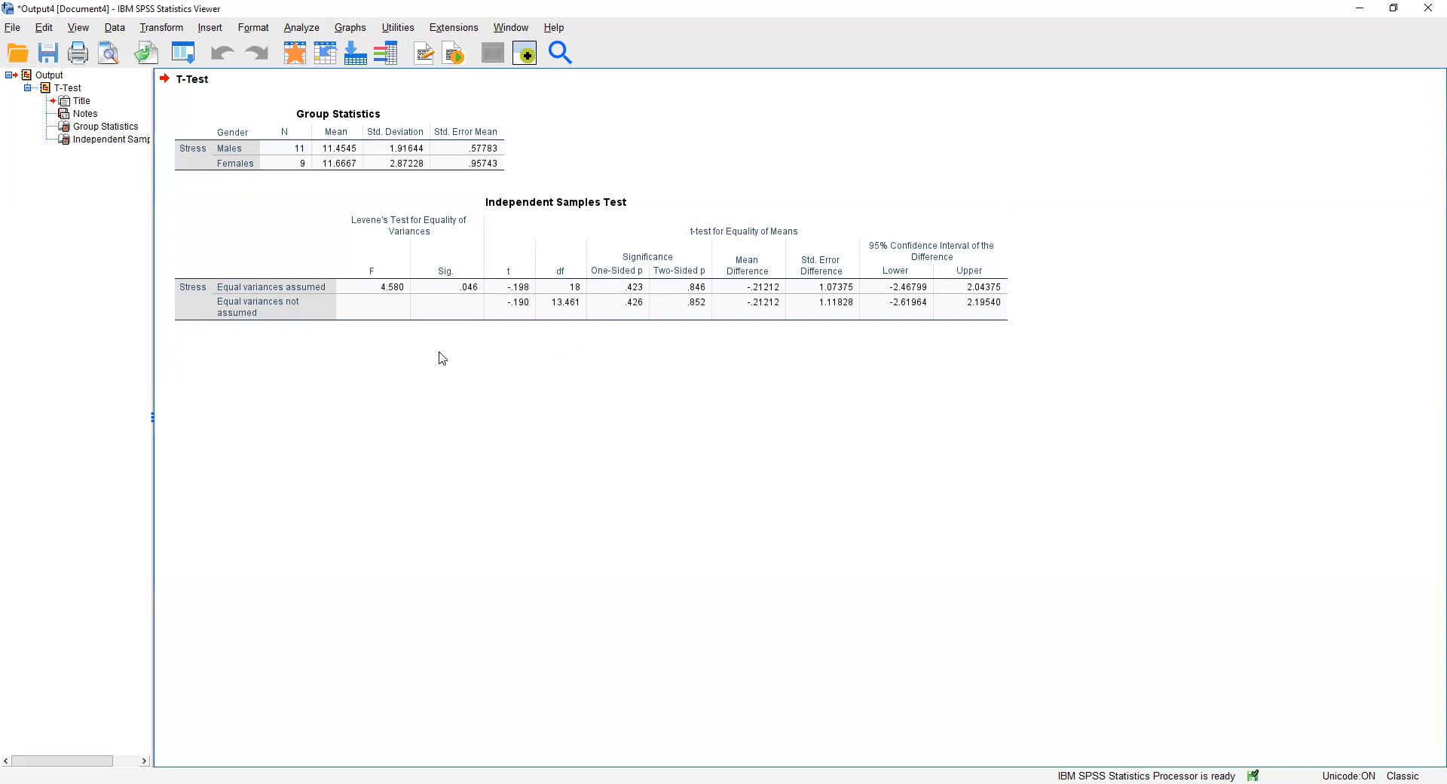
left_click(448, 325)
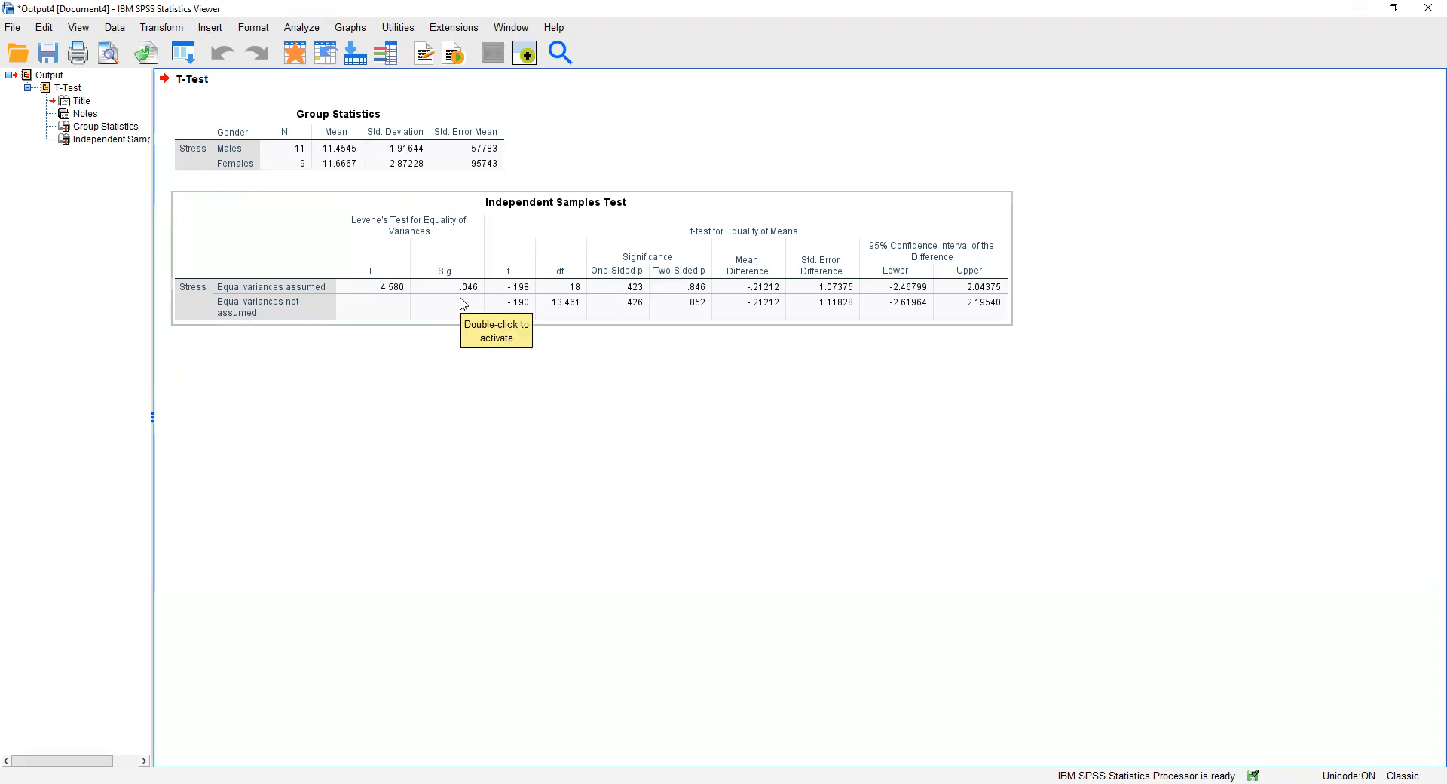
left_click(454, 368)
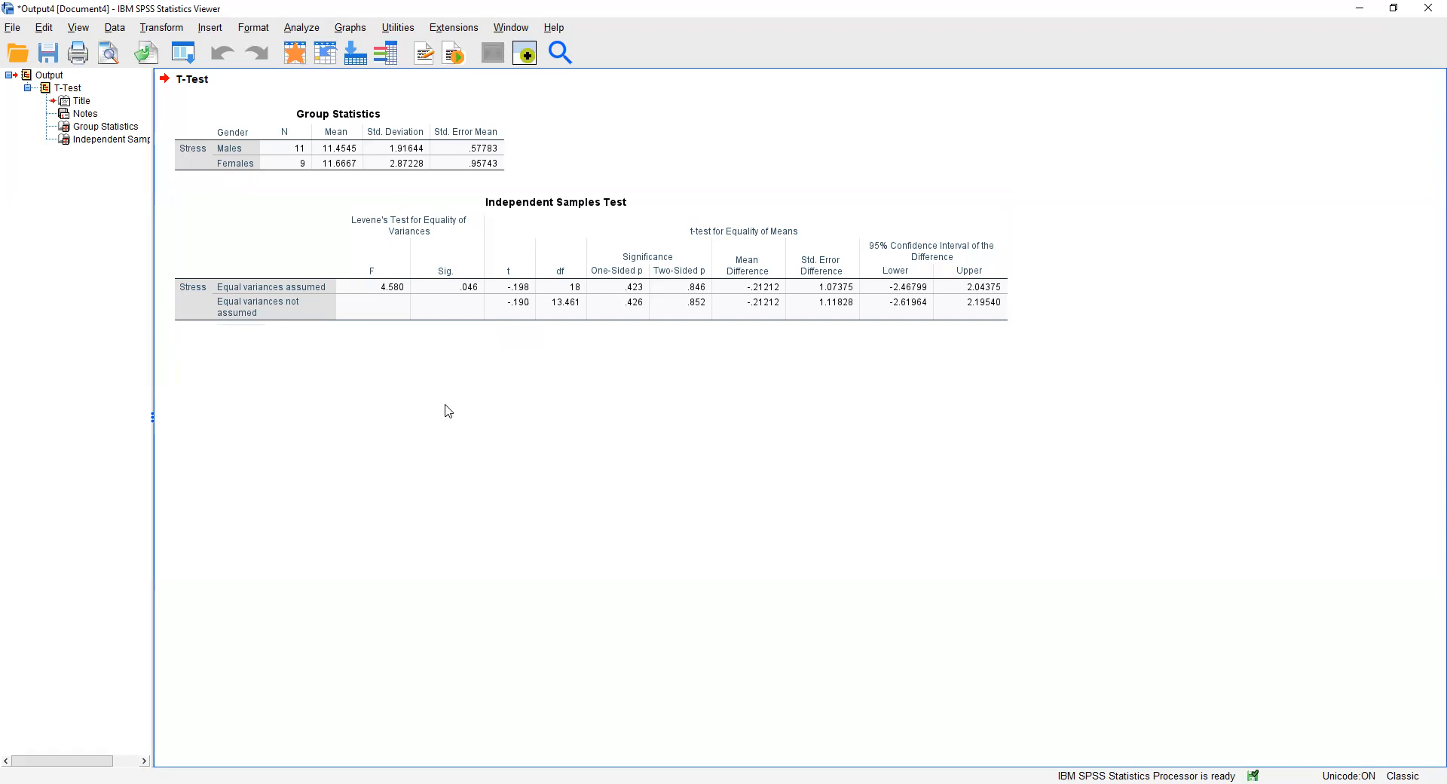